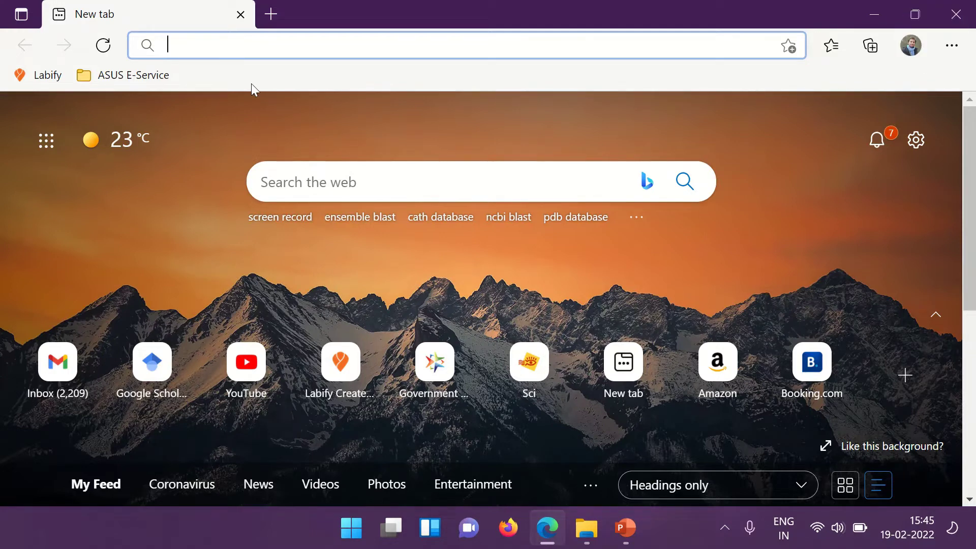
# Search the web for 'mendeley desktop' and open the mendeley.com download page.
pyautogui.write('mend')
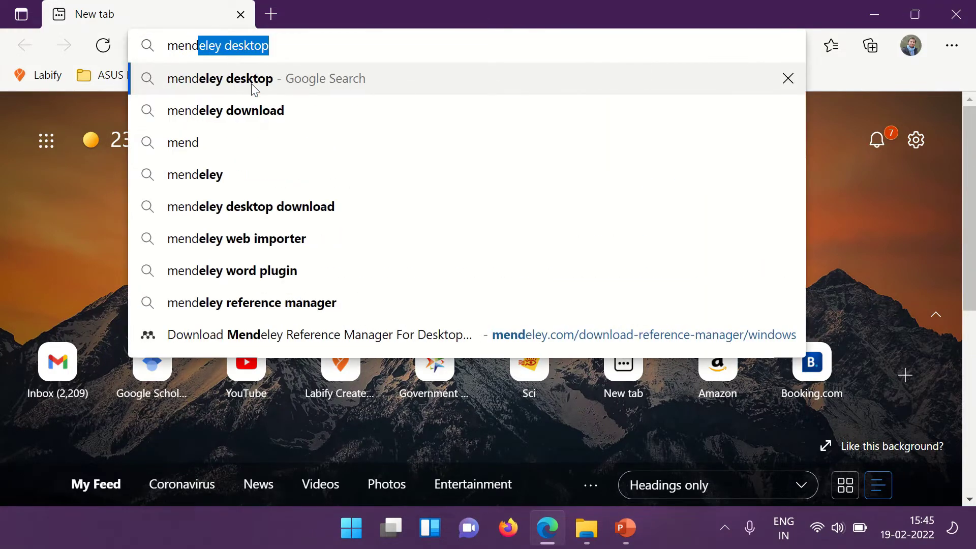
pyautogui.press('Right')
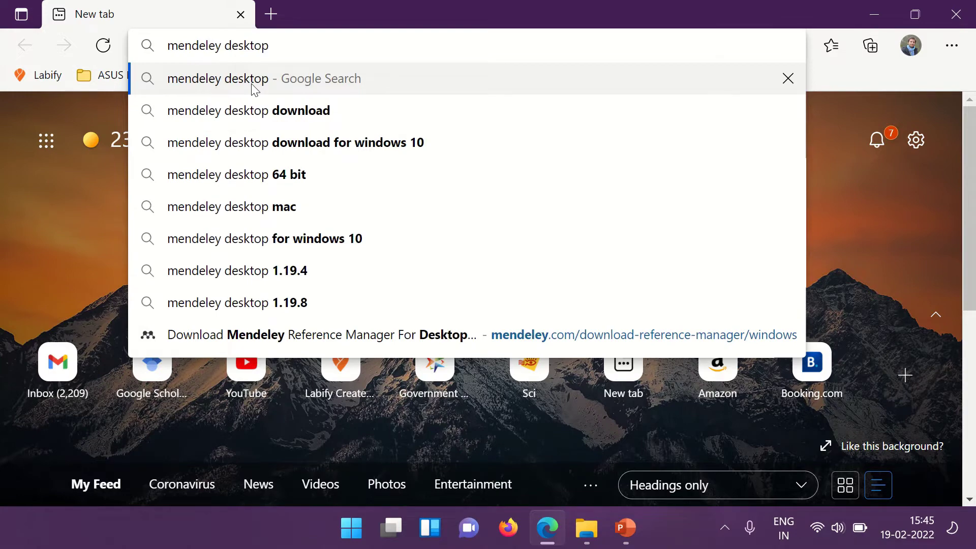
pyautogui.click(254, 82)
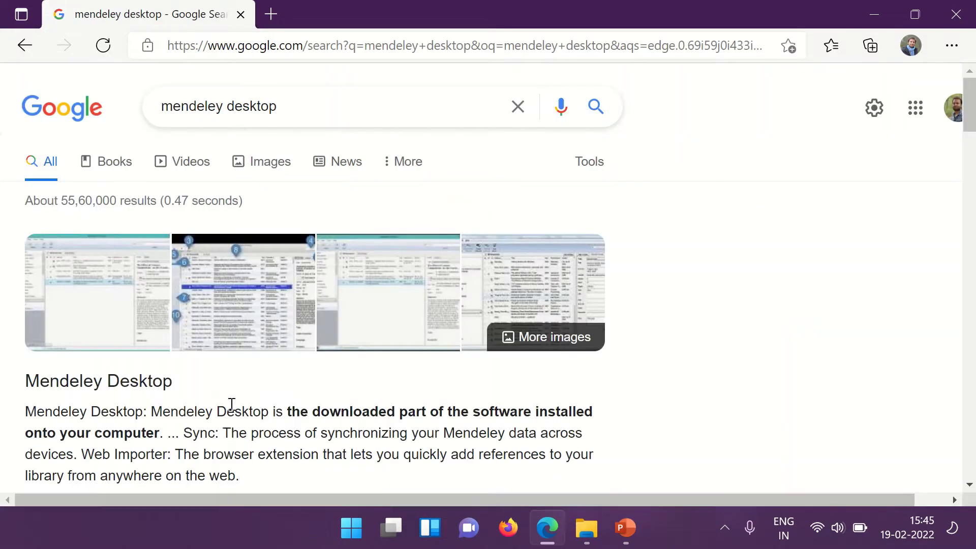
pyautogui.scroll(-9, 235, 405)
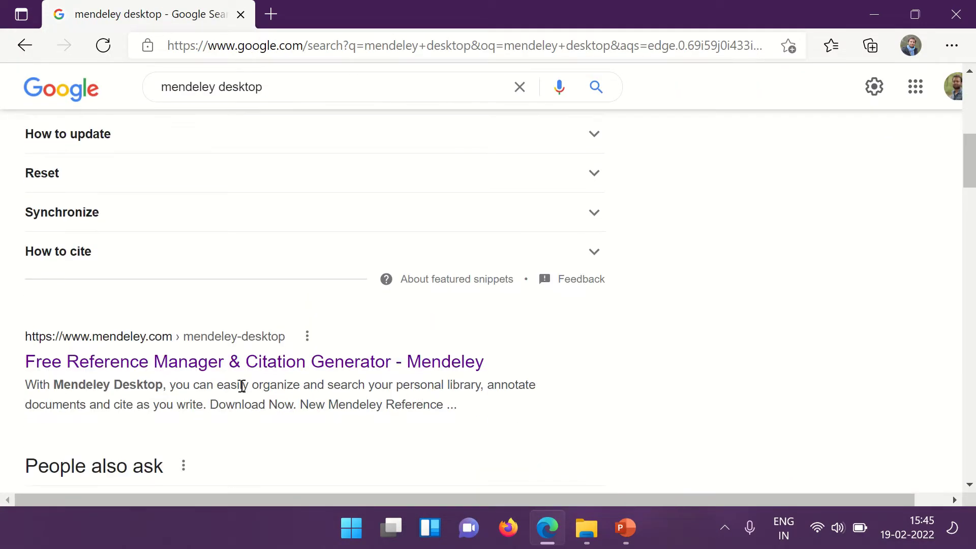
pyautogui.scroll(-6, 242, 386)
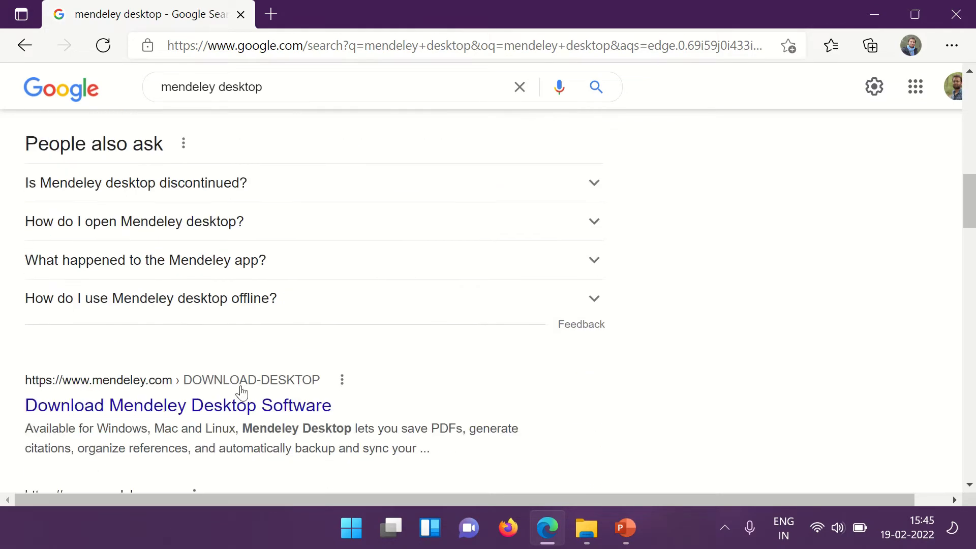
pyautogui.click(261, 407)
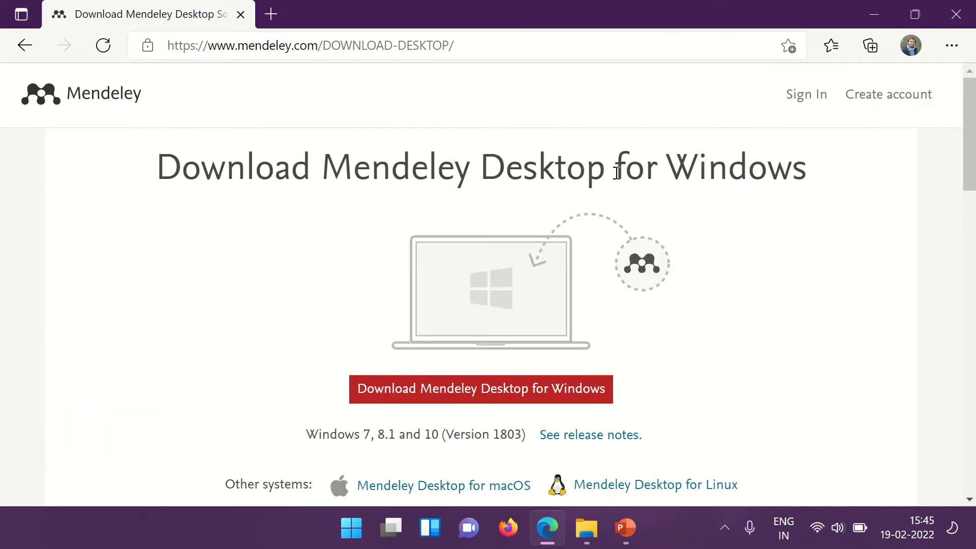
# Download the Windows installer Mendeley-Desktop-1.19.8-win32.exe and show it in its download folder.
pyautogui.moveTo(162, 168); pyautogui.dragTo(829, 184)
pyautogui.scroll(-2, 710, 245)
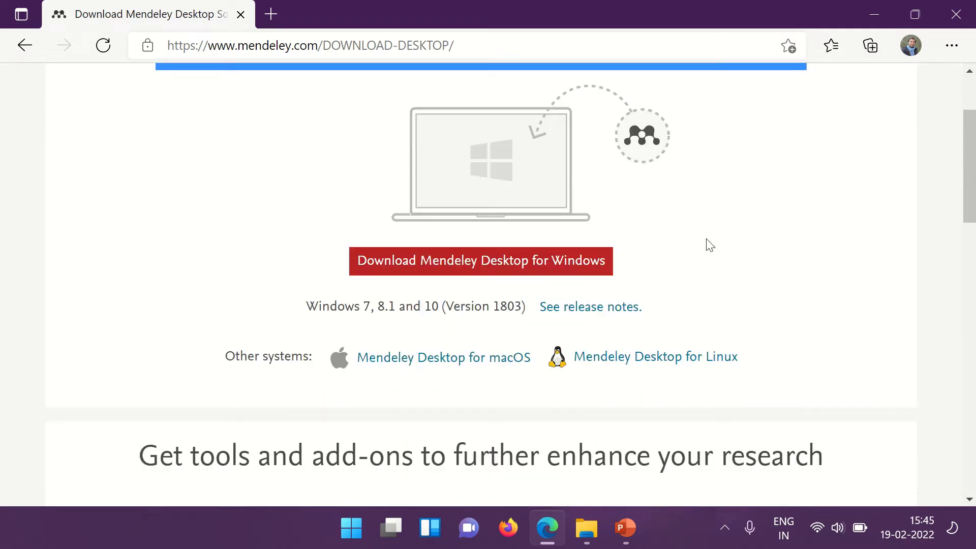
pyautogui.click(516, 268)
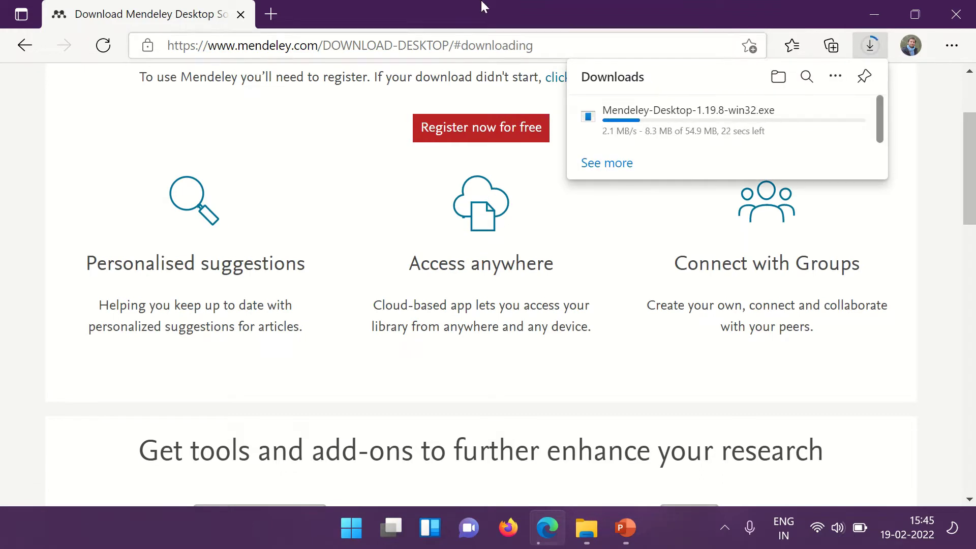
pyautogui.moveTo(385, 52)
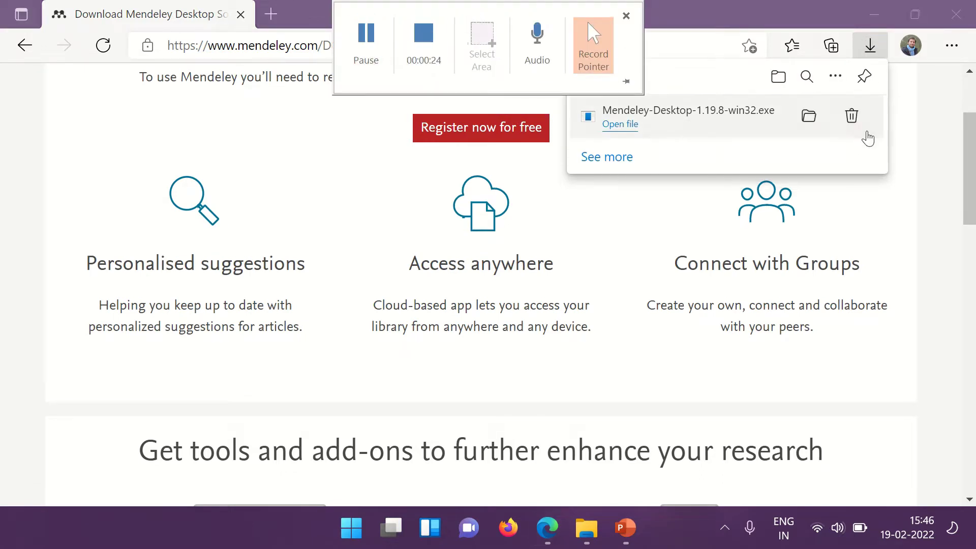
pyautogui.click(808, 116)
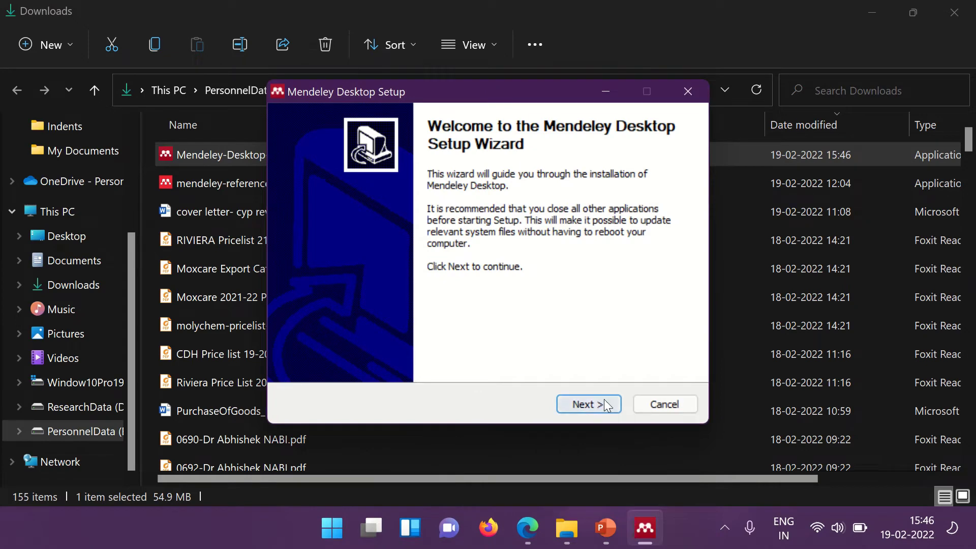
# Install Mendeley Desktop with the licence accepted and default Program Files folder, then launch it.
pyautogui.click(601, 402)
pyautogui.click(596, 409)
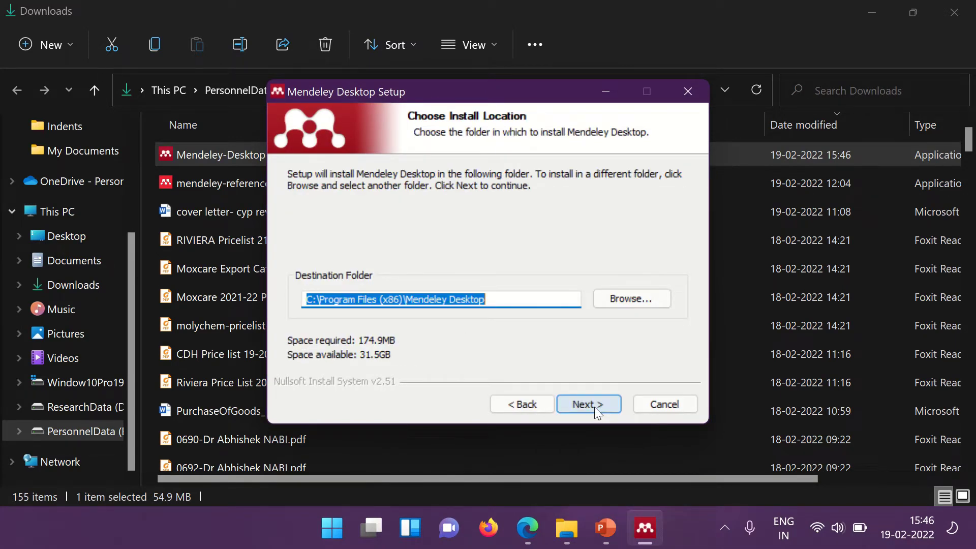
pyautogui.click(579, 400)
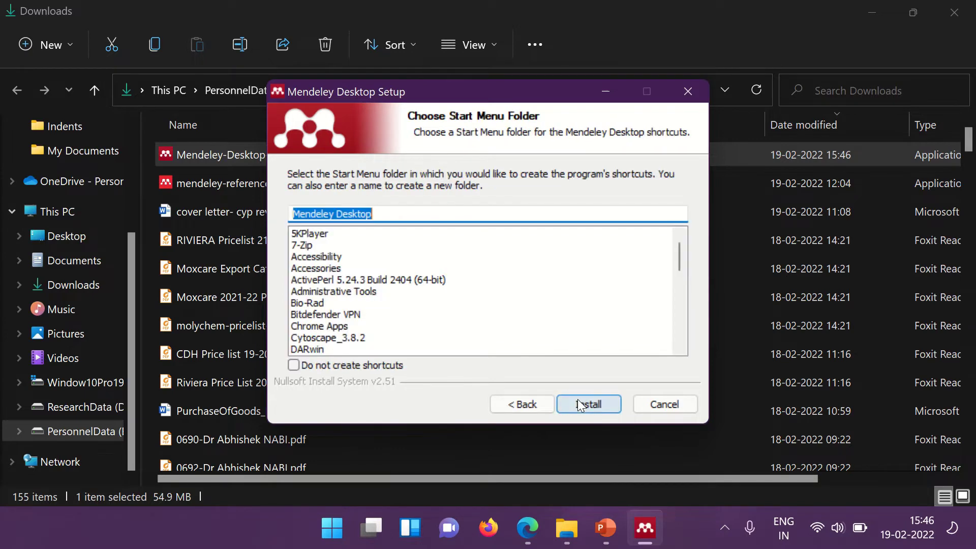
pyautogui.click(872, 13)
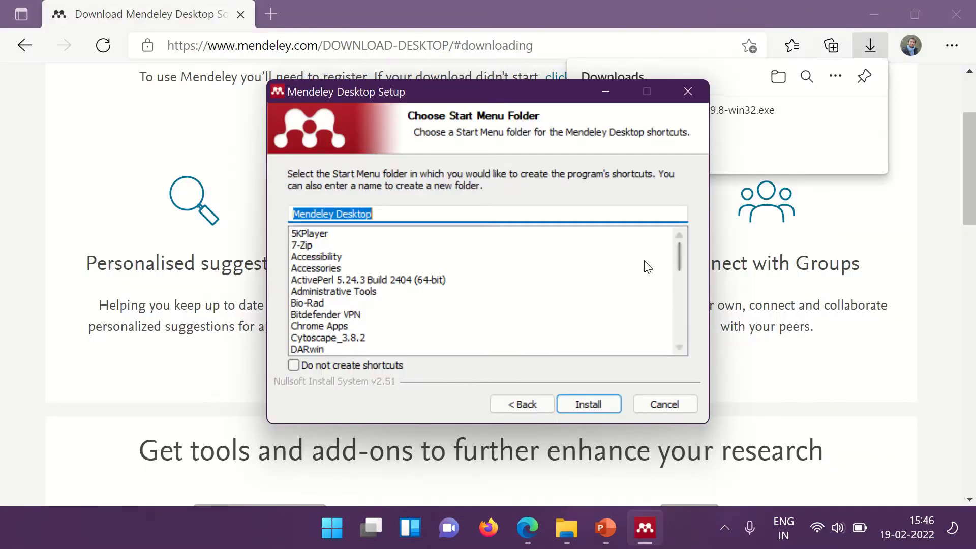
pyautogui.click(602, 405)
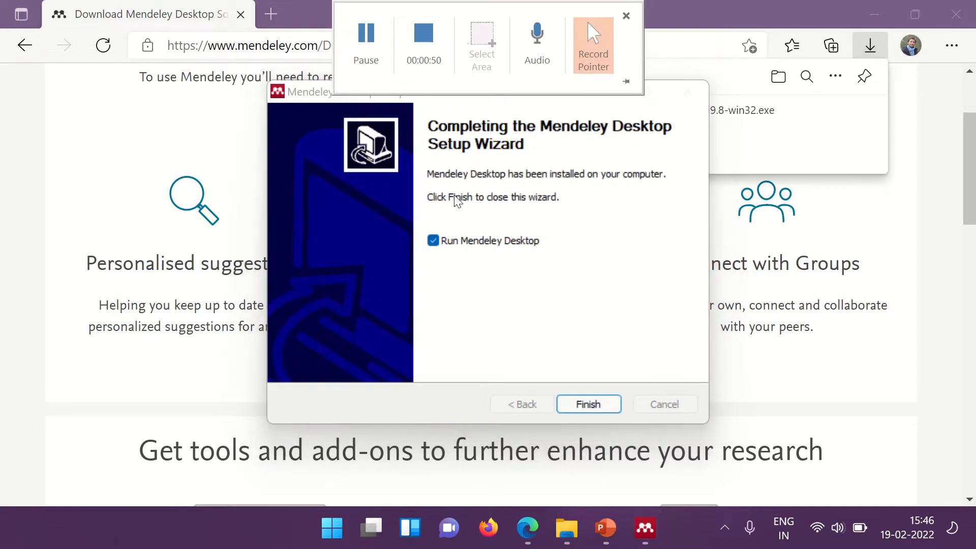
pyautogui.click(588, 405)
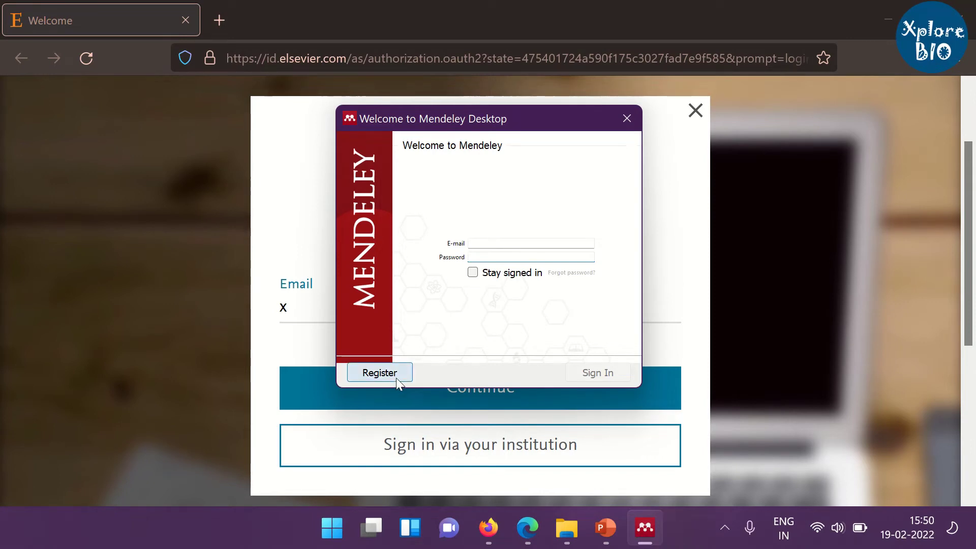
# Enter the account e-mail address on Elsevier ID and continue the registration.
pyautogui.click(398, 306)
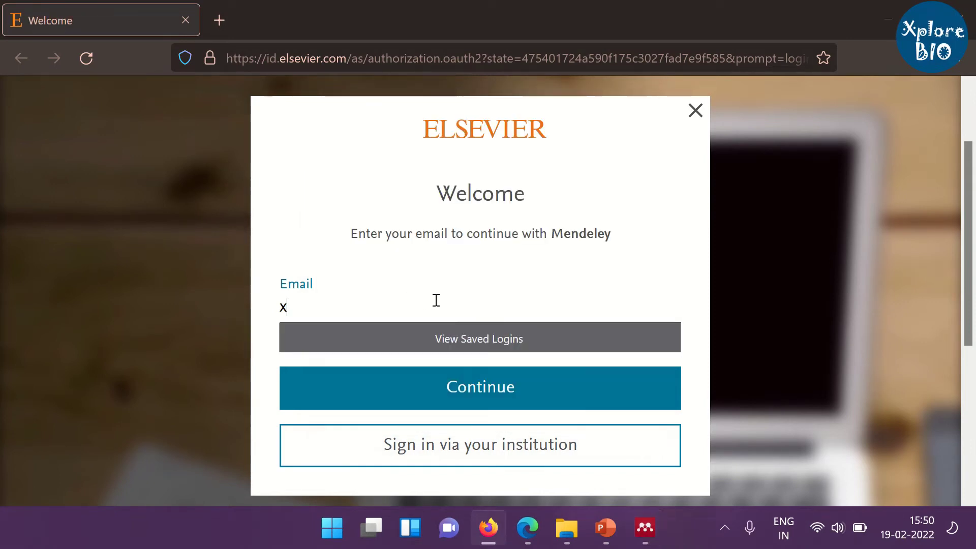
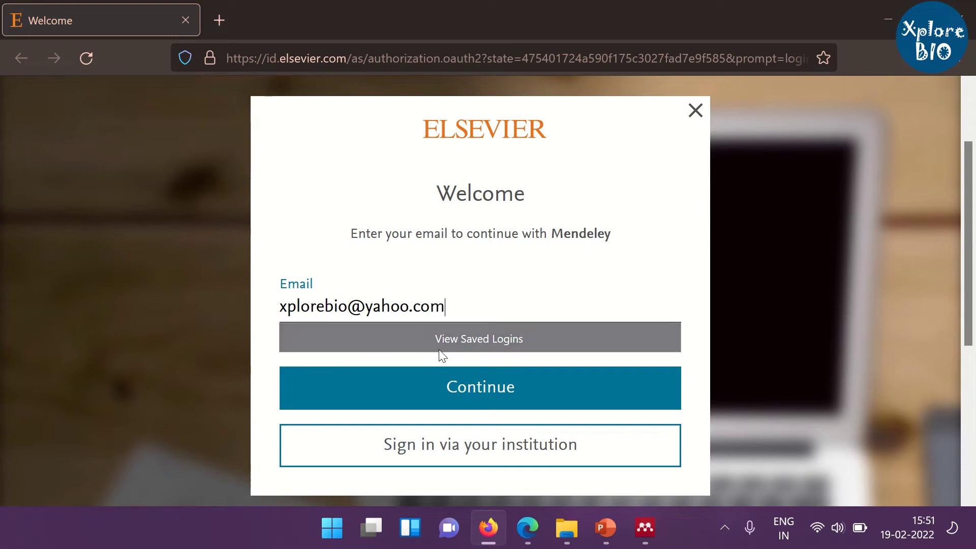
pyautogui.press('Return')
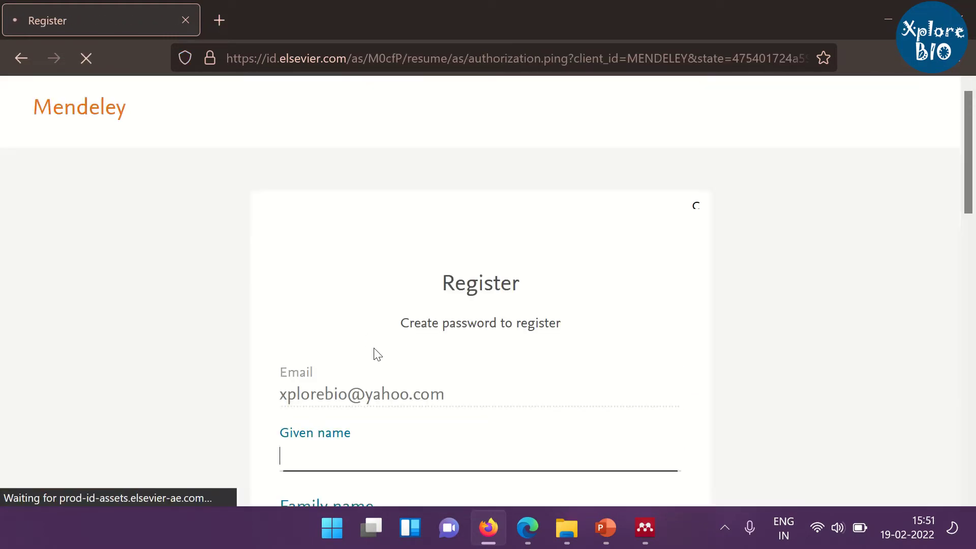
# Fill in the given name, family name and a strong password, register, and answer the save-login prompt.
pyautogui.scroll(-3, 366, 401)
pyautogui.write('Xplore')
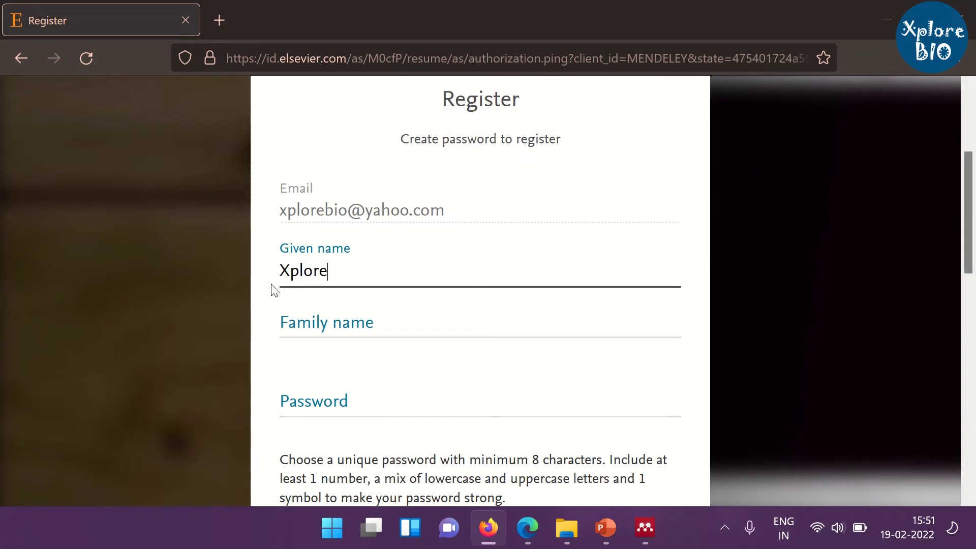
pyautogui.click(322, 323)
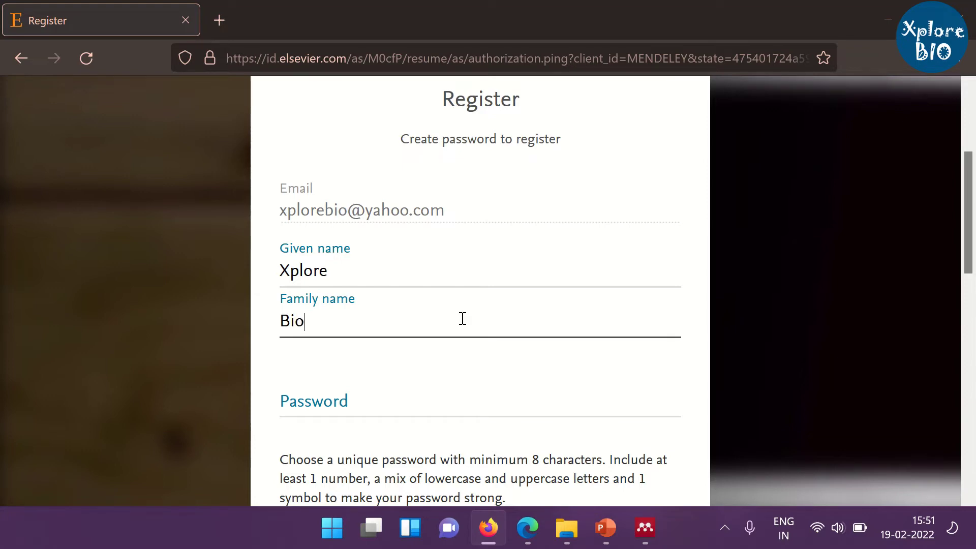
pyautogui.write('Biology')
pyautogui.press('Tab')
pyautogui.hotkey('ctrl', 'v')
pyautogui.scroll(-2, 707, 348)
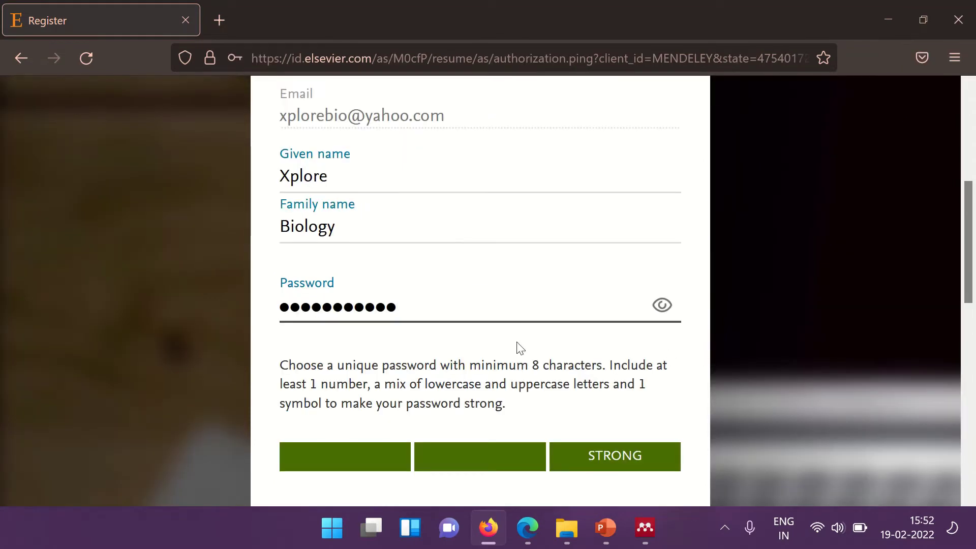
pyautogui.scroll(-4, 401, 333)
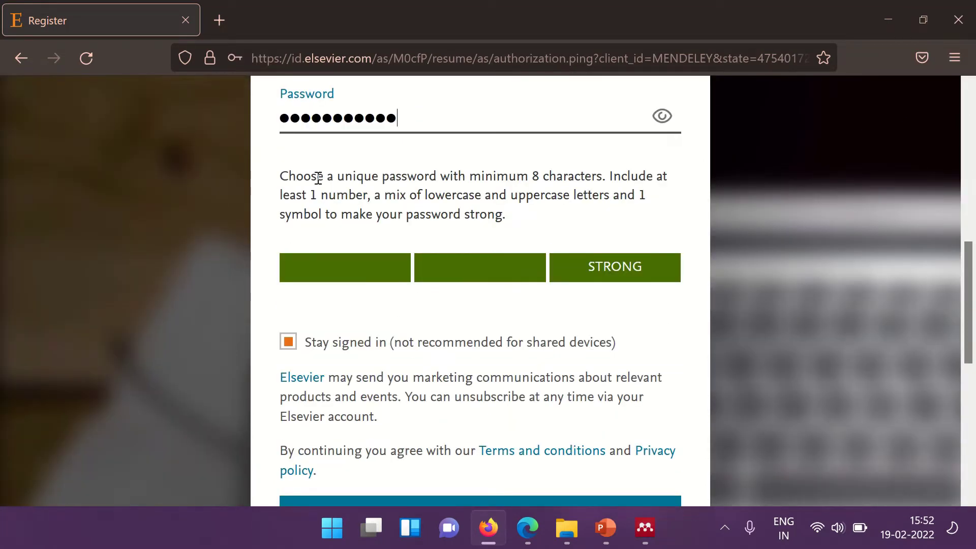
pyautogui.moveTo(282, 176); pyautogui.dragTo(570, 226)
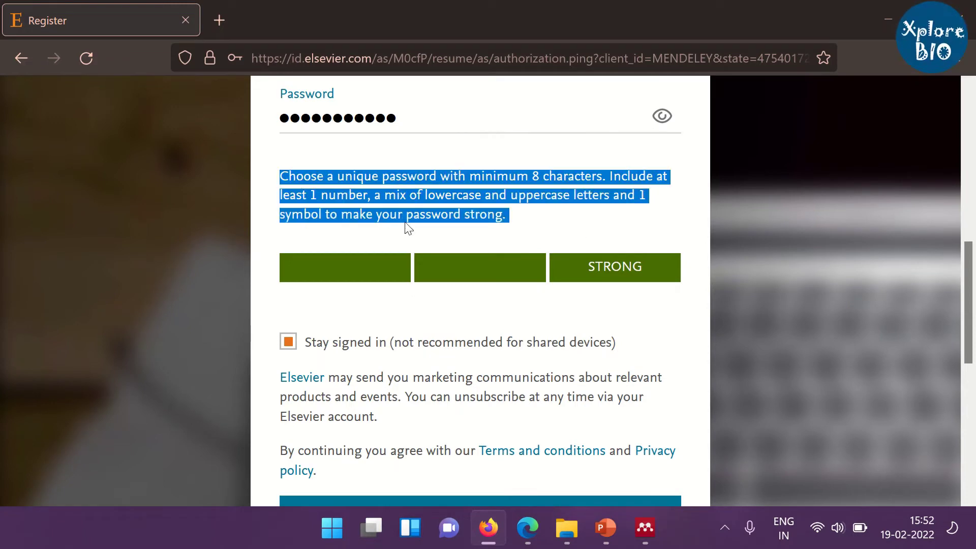
pyautogui.scroll(-2, 325, 239)
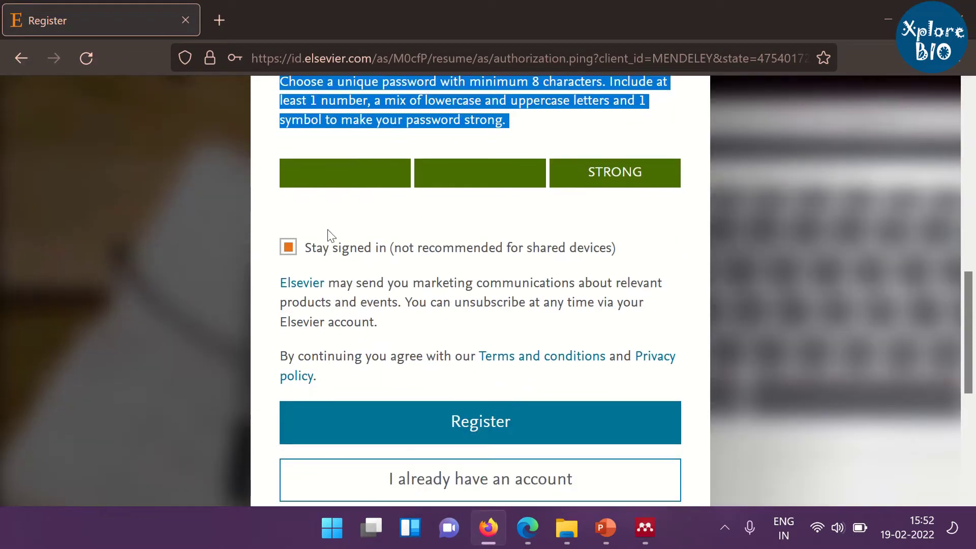
pyautogui.click(508, 428)
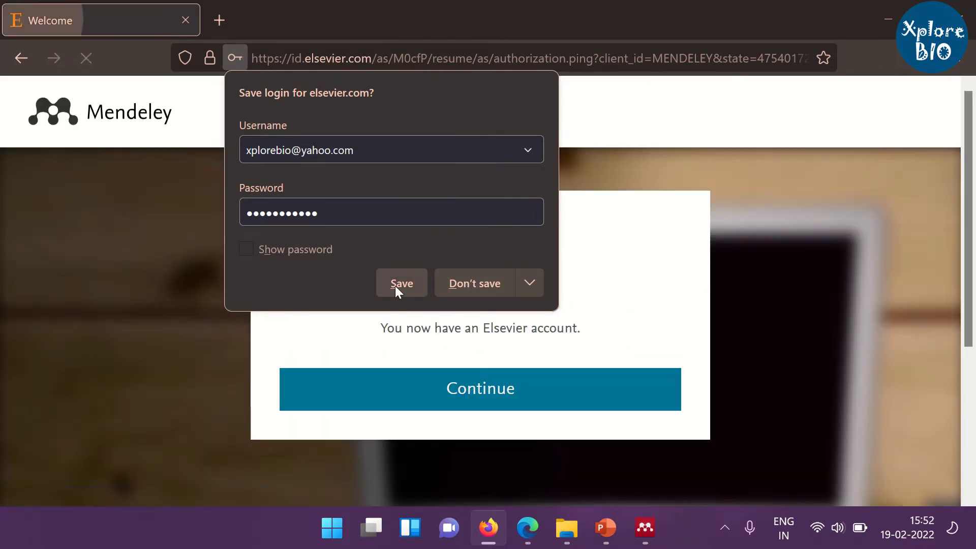
pyautogui.click(395, 283)
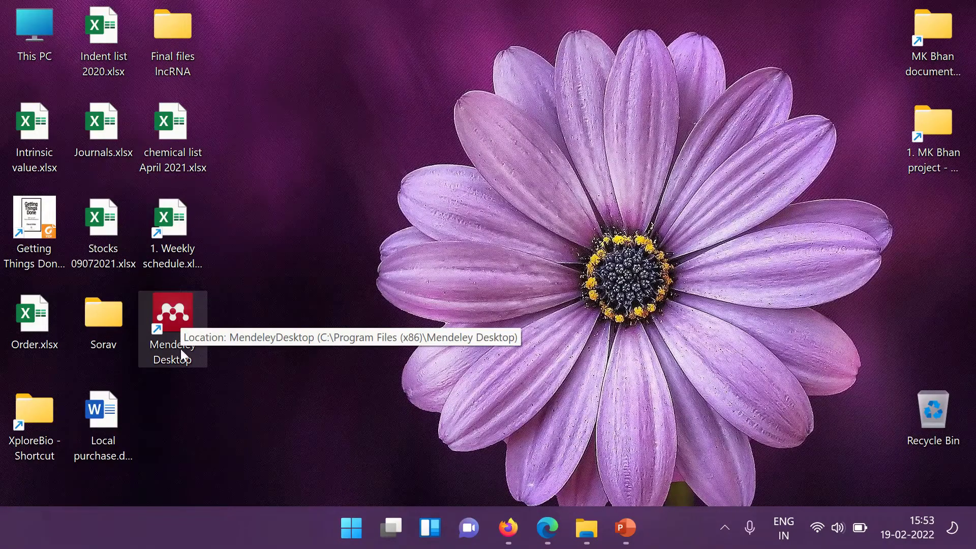
# Sign in to Mendeley Desktop with the account e-mail and password, staying signed in, and maximize it.
pyautogui.doubleClick(186, 361)
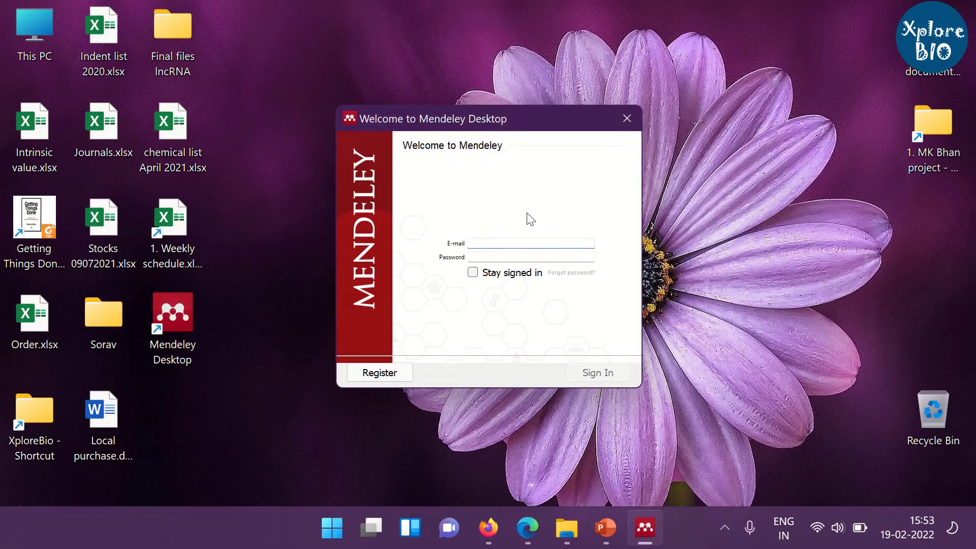
pyautogui.click(493, 257)
pyautogui.write('x')
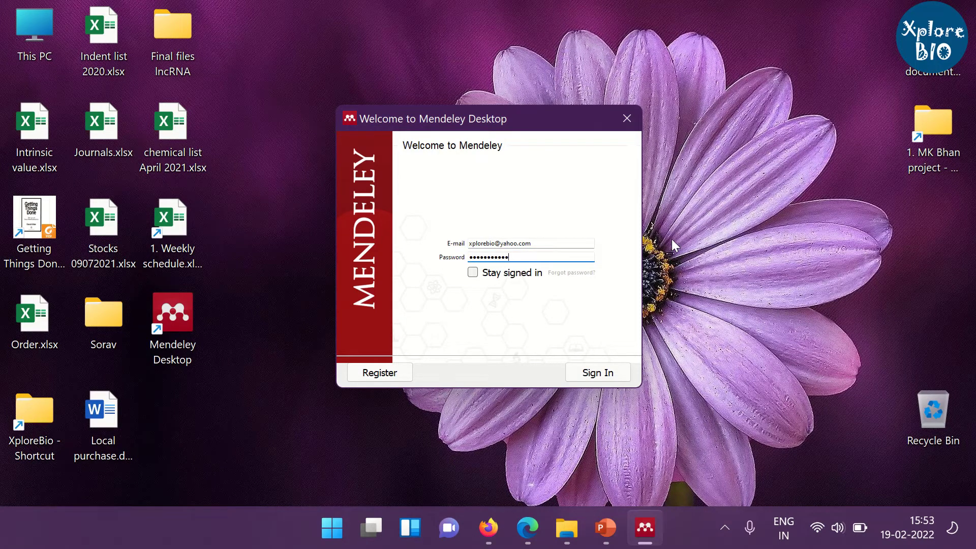
pyautogui.click(473, 274)
pyautogui.click(620, 375)
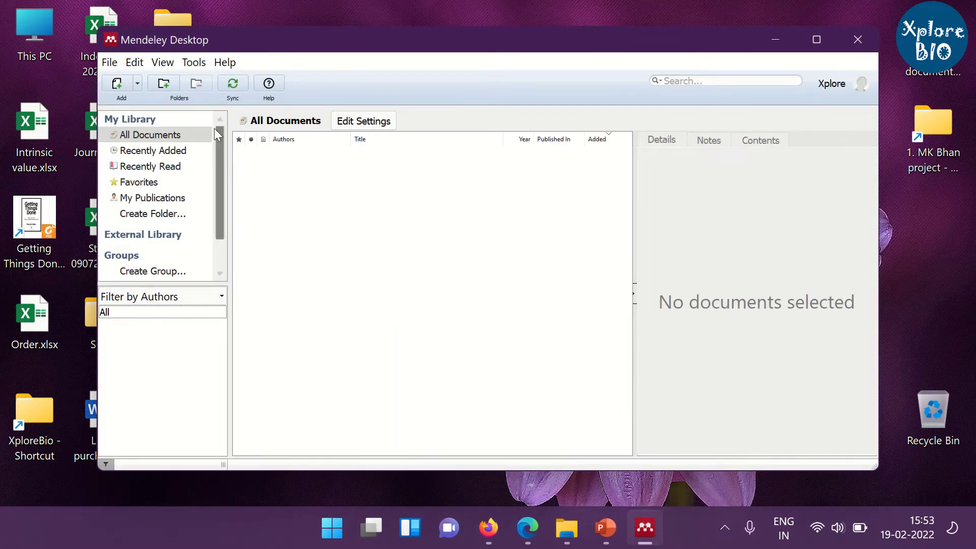
pyautogui.moveTo(666, 39); pyautogui.dragTo(654, 33)
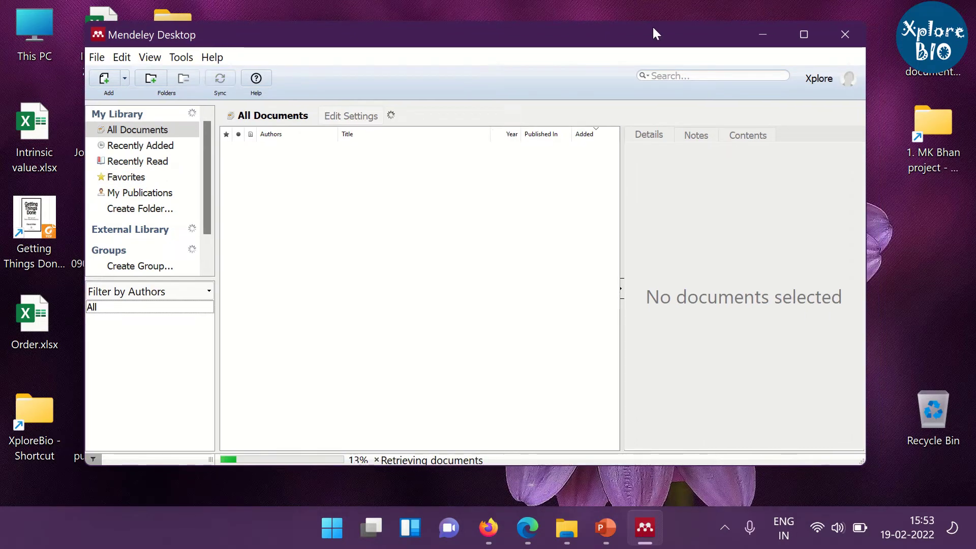
pyautogui.click(803, 34)
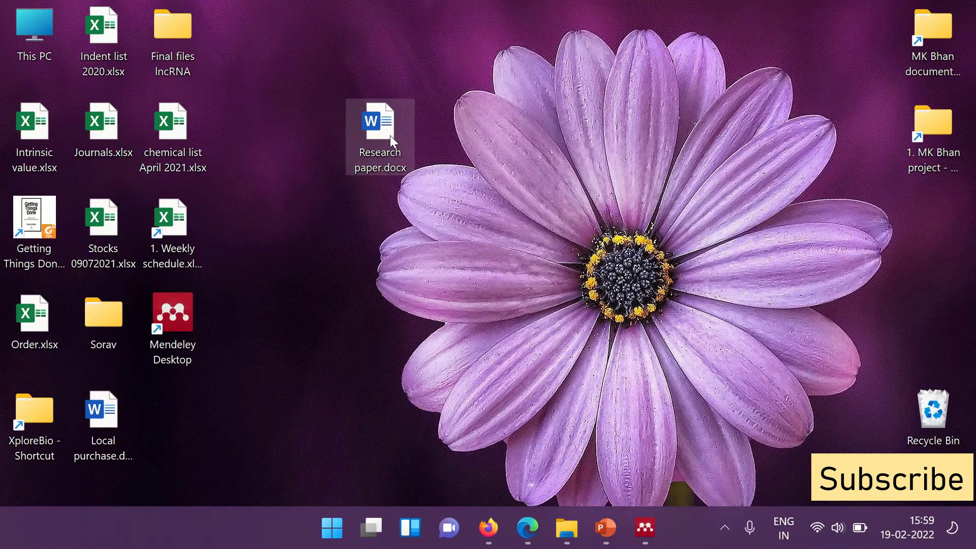
# Open Research paper.docx, inspect its typed Novikova and Lee and Chin citations and the References tab.
pyautogui.doubleClick(389, 135)
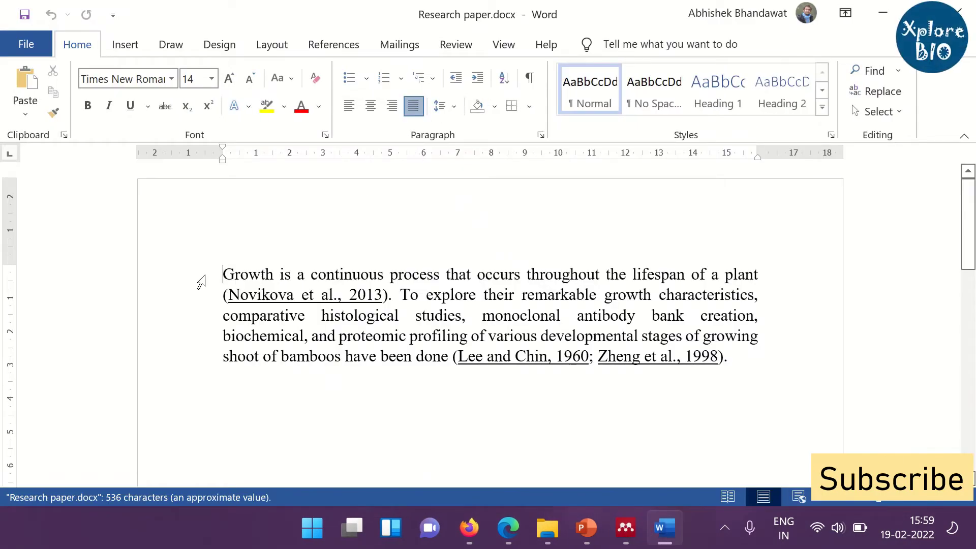
pyautogui.moveTo(224, 295); pyautogui.dragTo(392, 299)
pyautogui.moveTo(456, 357); pyautogui.dragTo(728, 361)
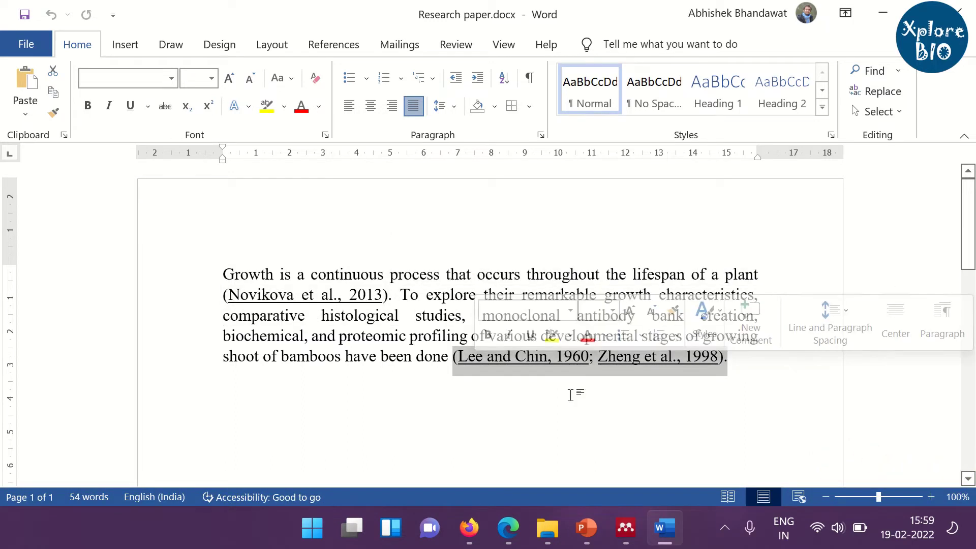
pyautogui.click(431, 227)
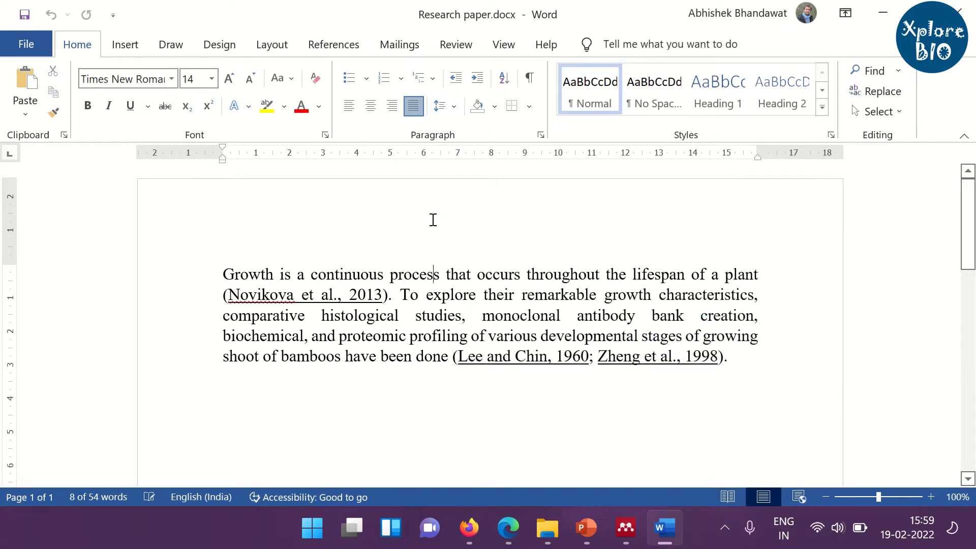
pyautogui.click(334, 46)
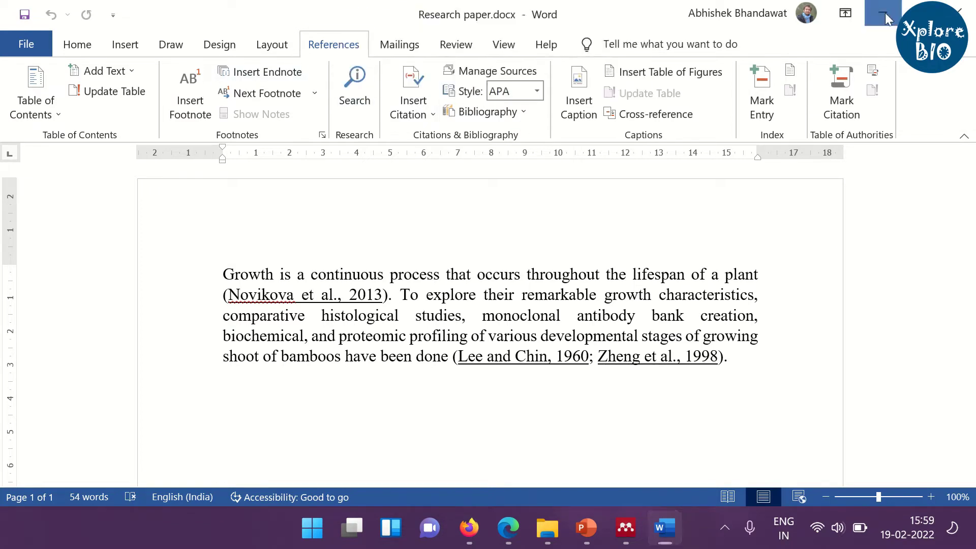
pyautogui.press('super+d')
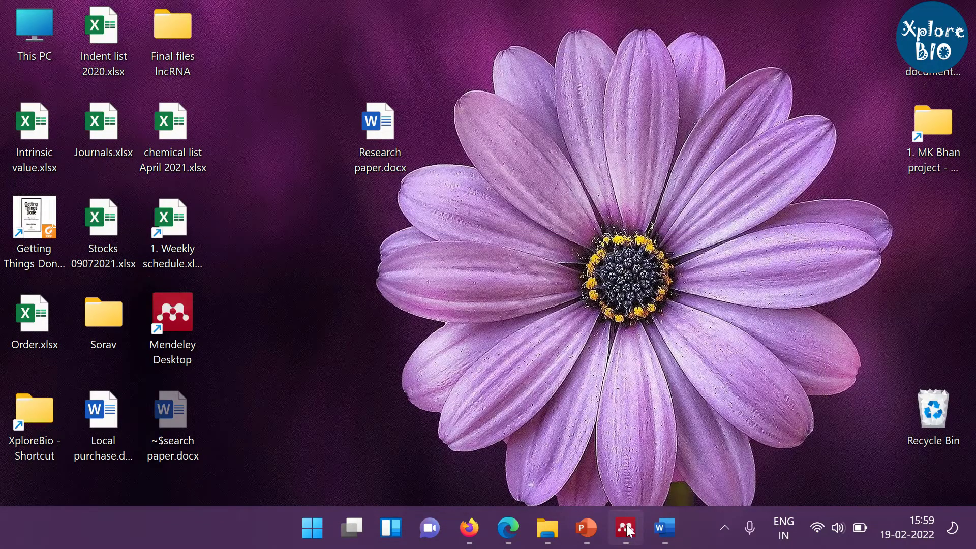
# Install the MS Word plugin from Mendeley's Tools menu, allowing it to close Word, then minimize Mendeley.
pyautogui.click(627, 529)
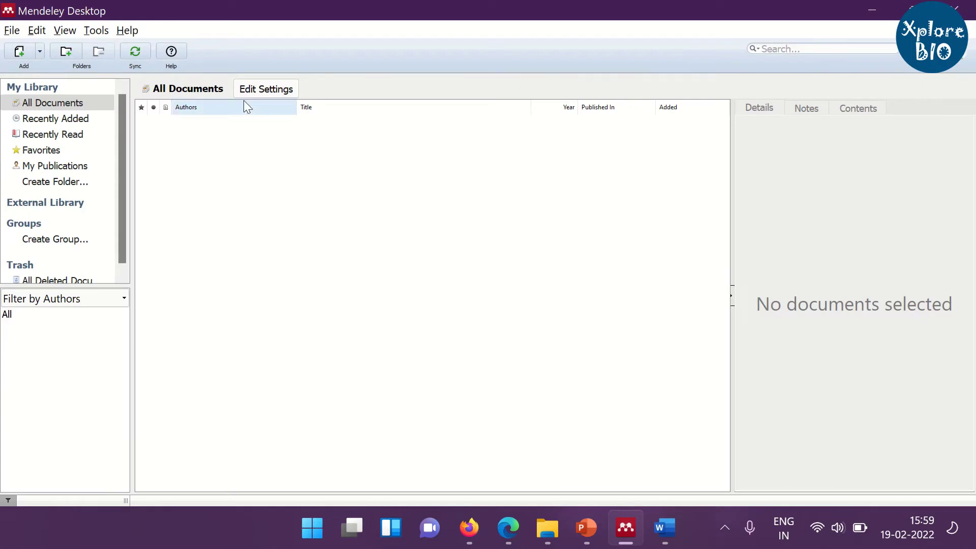
pyautogui.click(96, 32)
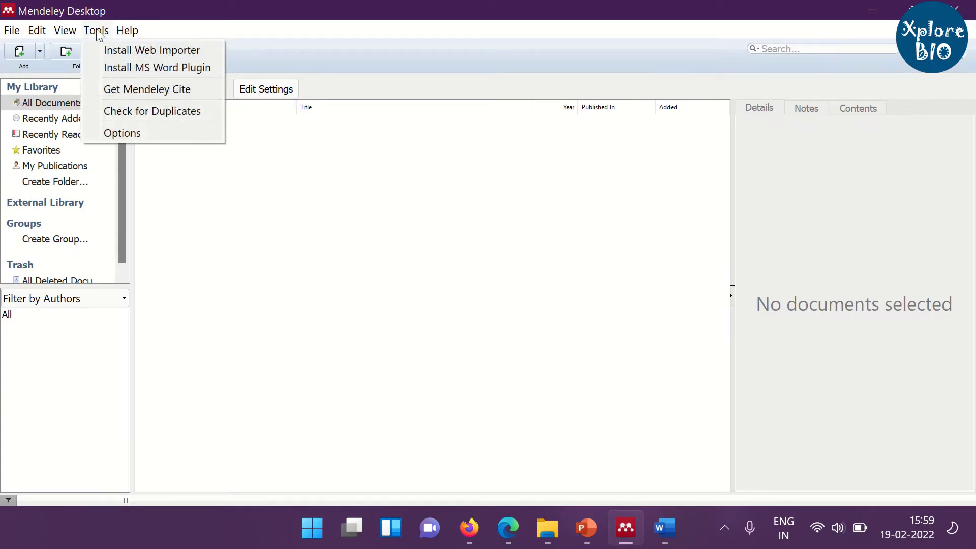
pyautogui.click(211, 68)
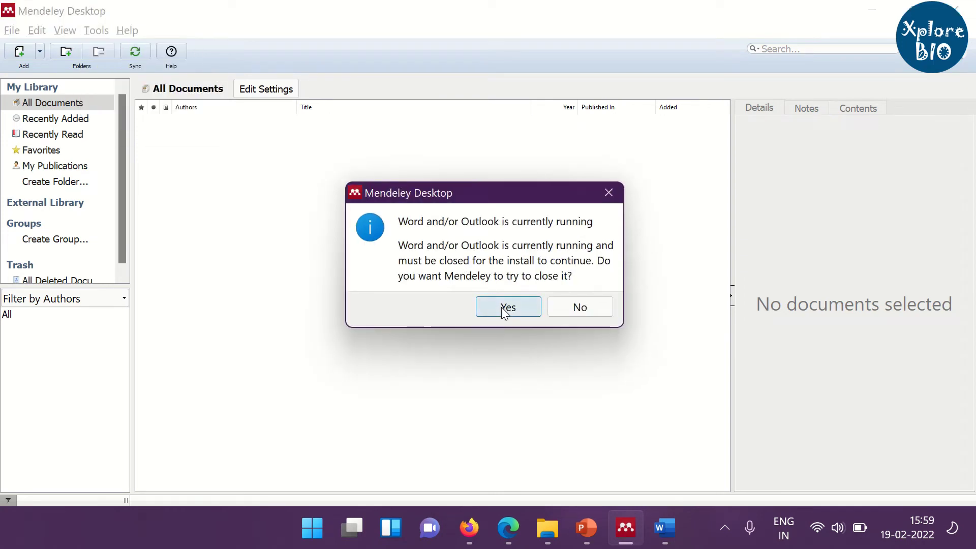
pyautogui.click(504, 308)
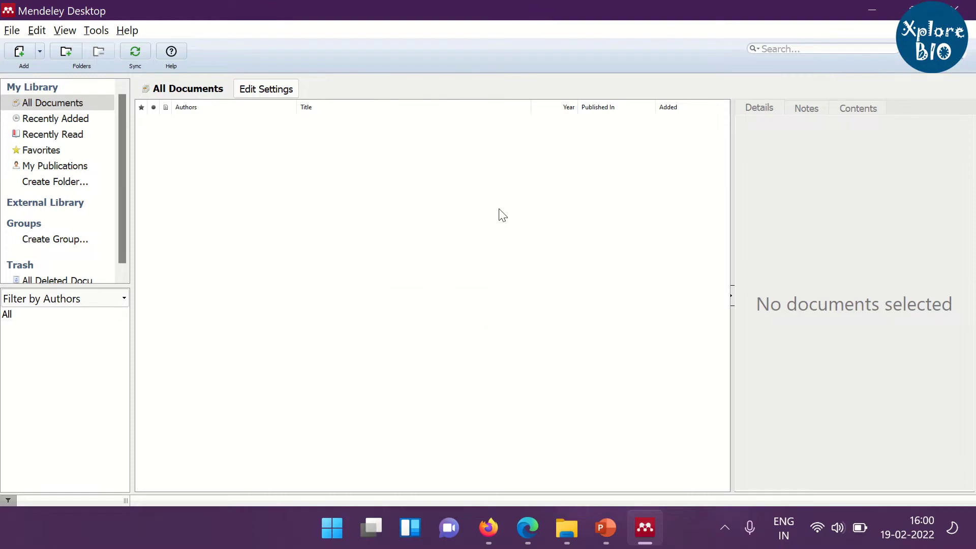
pyautogui.click(645, 526)
# Reopen Research paper.docx, check Mendeley Cite-O-Matic in References, and select the Novikova reference paragraph.
pyautogui.doubleClick(376, 122)
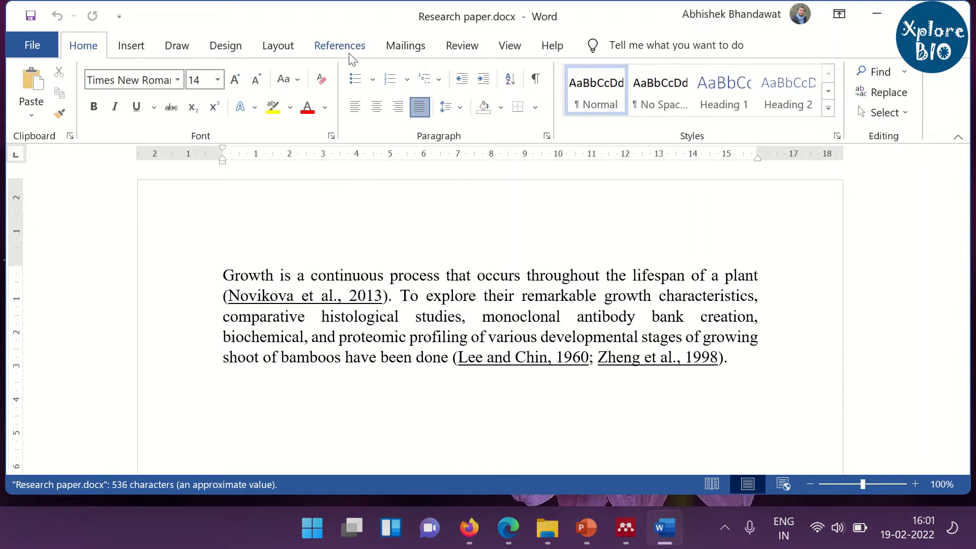
pyautogui.click(346, 50)
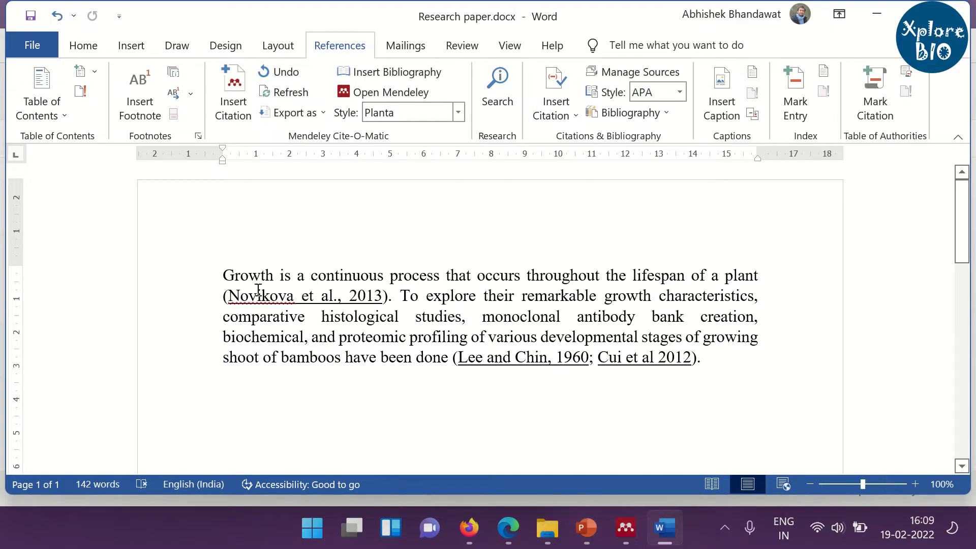
pyautogui.scroll(-9, 669, 350)
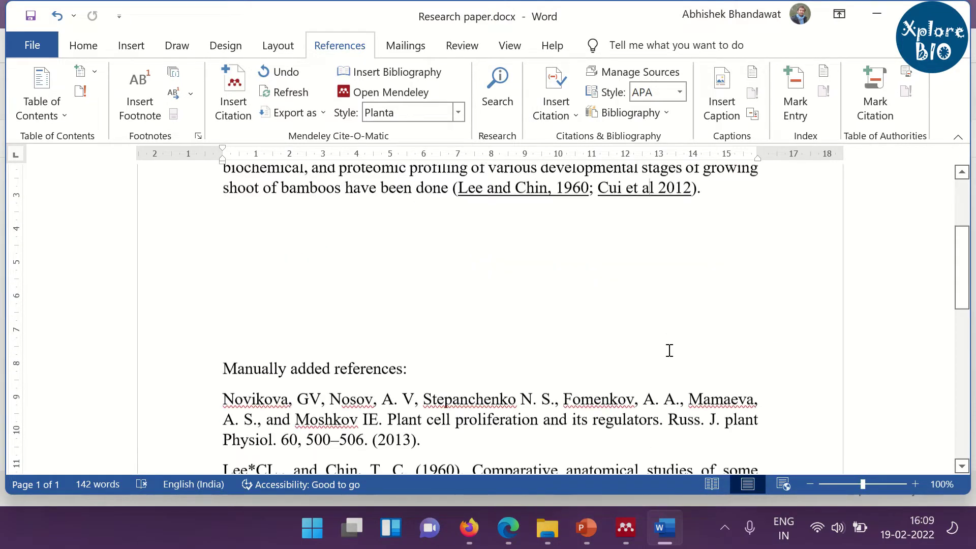
pyautogui.moveTo(218, 225); pyautogui.dragTo(649, 392)
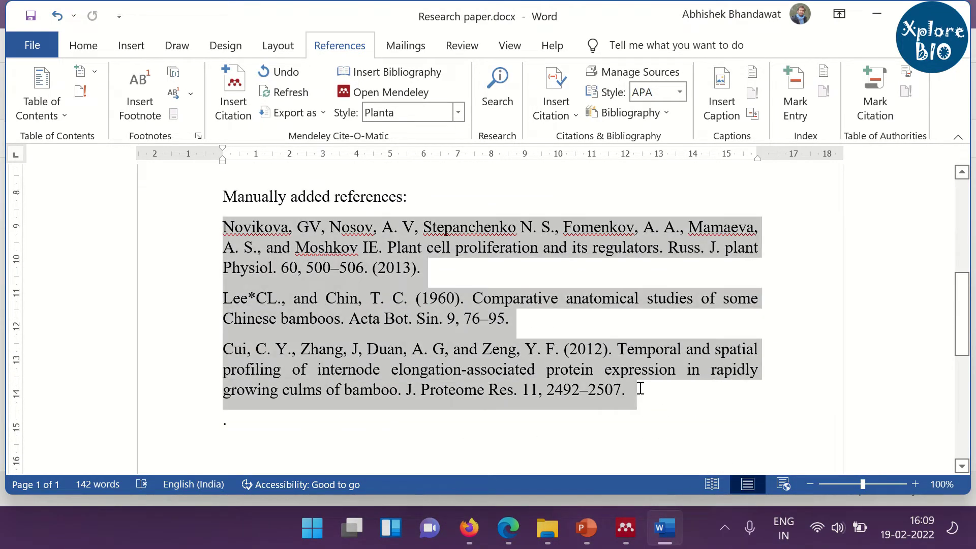
pyautogui.moveTo(476, 268); pyautogui.dragTo(216, 196)
pyautogui.click(427, 268)
pyautogui.moveTo(427, 268); pyautogui.dragTo(292, 244)
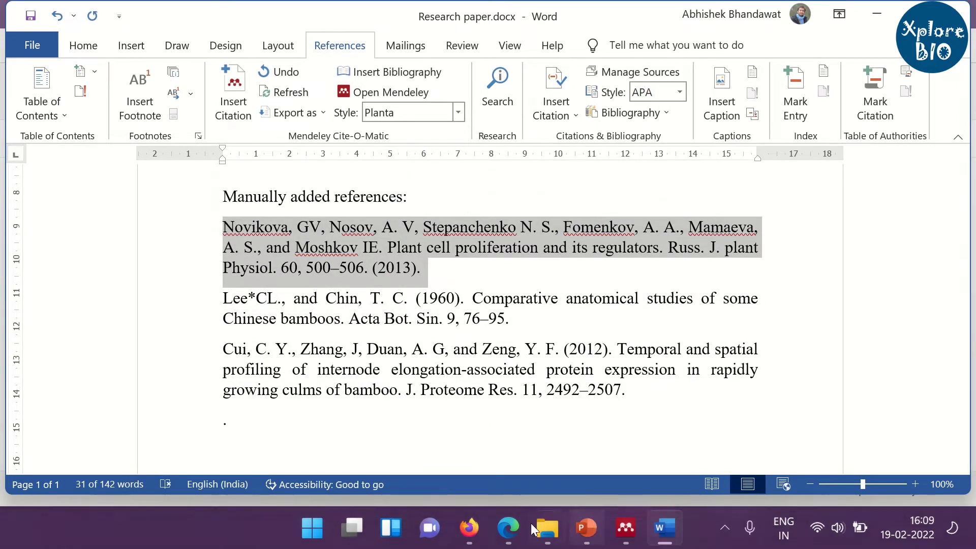
# Look over the Novikova, Lee and Chin, and Cui et al. Google Scholar result tabs.
pyautogui.click(508, 529)
pyautogui.click(148, 14)
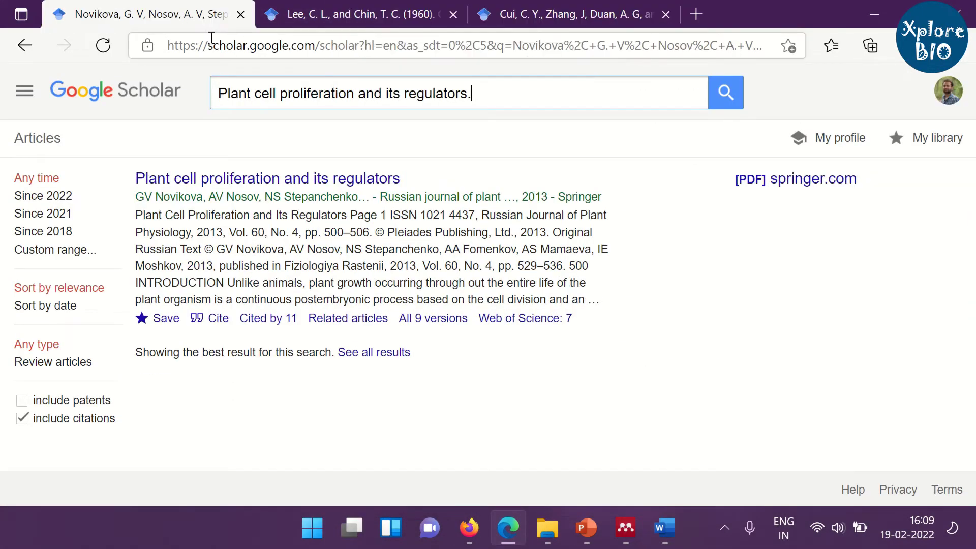
pyautogui.click(355, 14)
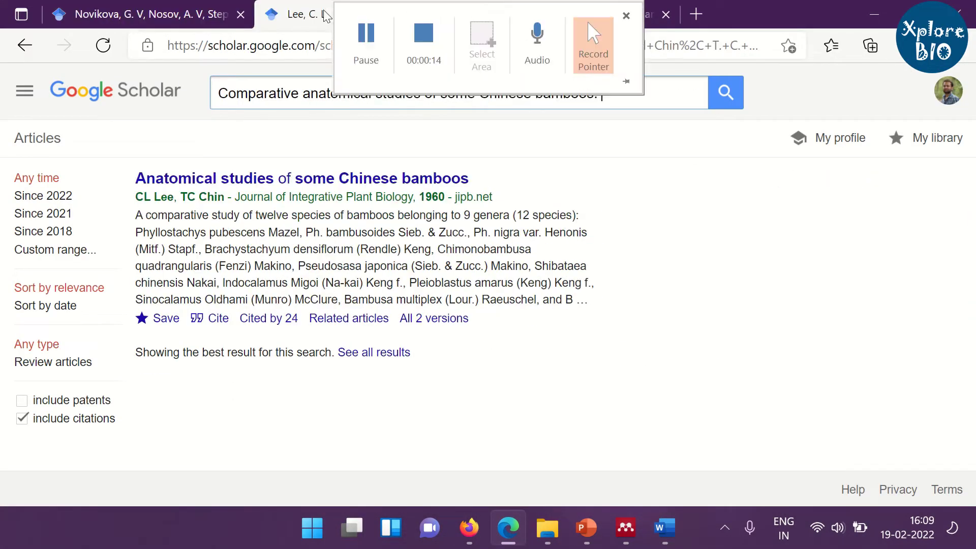
pyautogui.click(549, 20)
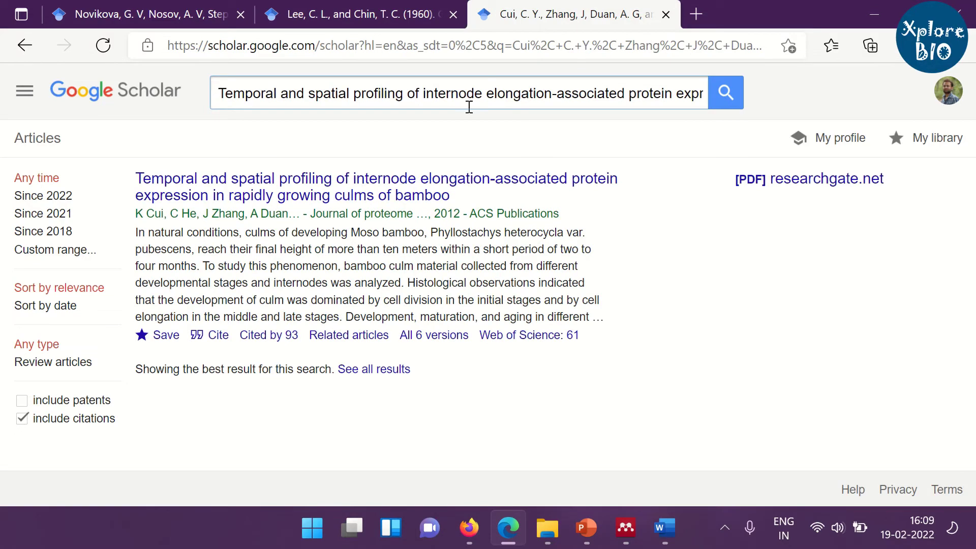
pyautogui.click(125, 20)
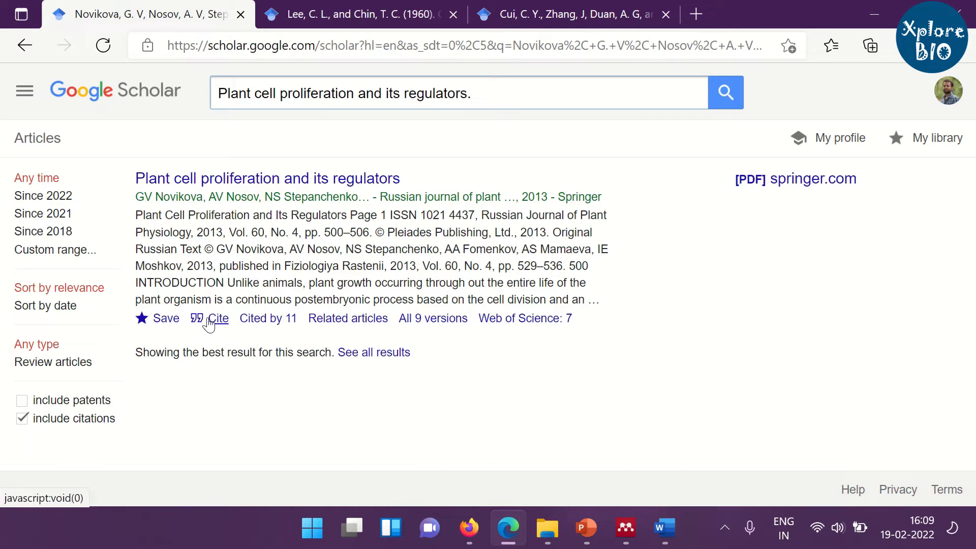
# Review the Novikova paper's MLA, APA, Chicago, Harvard and Vancouver citation formats in Scholar's Cite box.
pyautogui.click(209, 320)
pyautogui.scroll(-1, 444, 224)
pyautogui.scroll(1, 446, 225)
pyautogui.scroll(1, 446, 226)
pyautogui.click(419, 153)
pyautogui.click(427, 218)
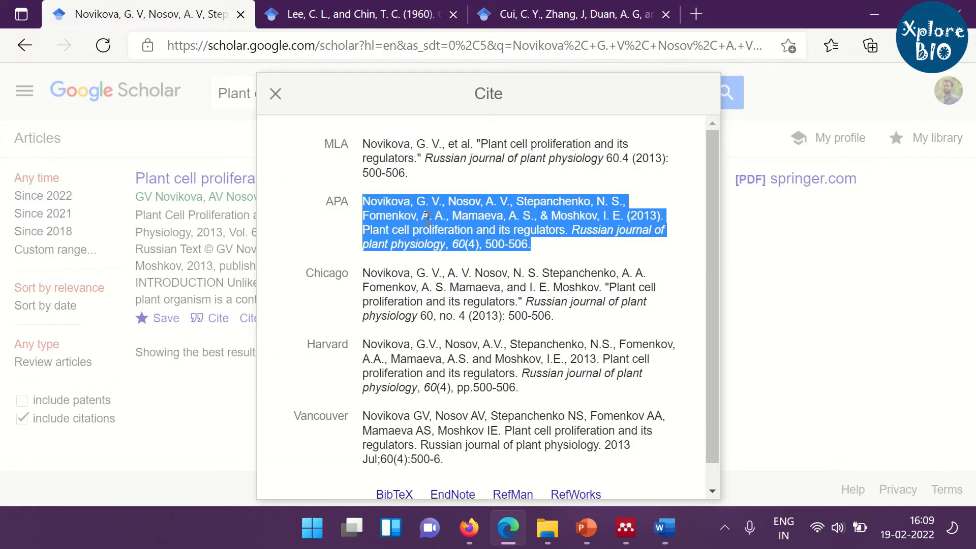
pyautogui.click(461, 294)
pyautogui.click(459, 359)
pyautogui.click(454, 431)
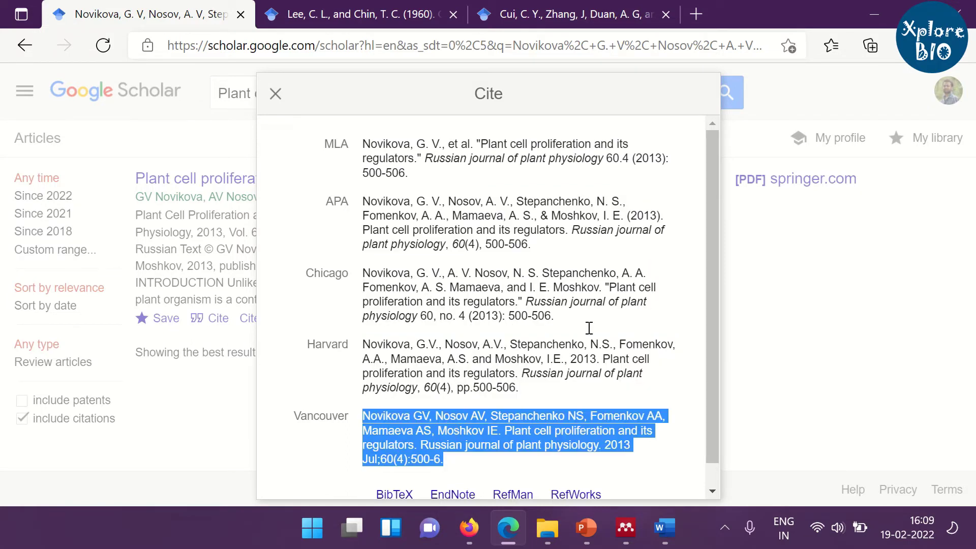
pyautogui.click(531, 241)
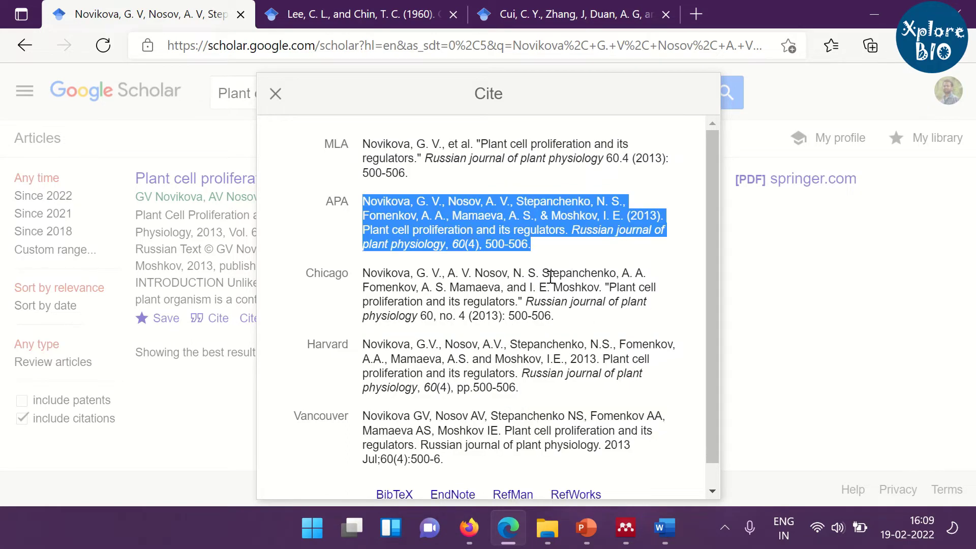
pyautogui.scroll(-1, 605, 287)
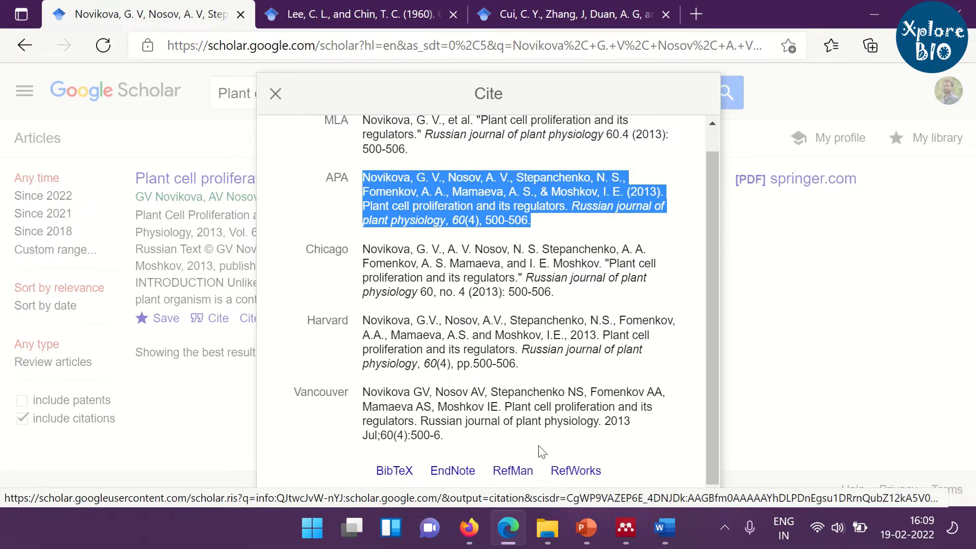
pyautogui.click(531, 427)
pyautogui.click(536, 379)
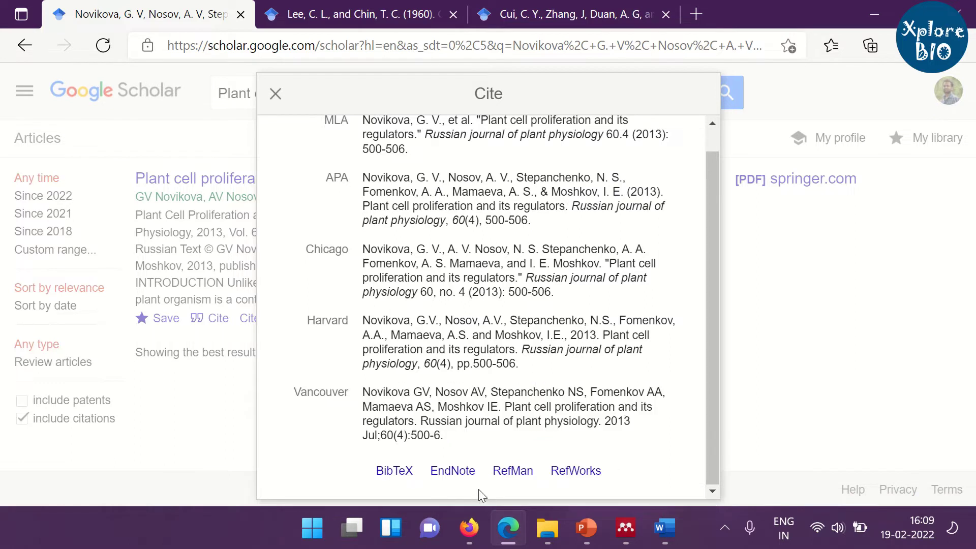
# Download the Novikova citation as scholar.ris via RefMan.
pyautogui.click(523, 476)
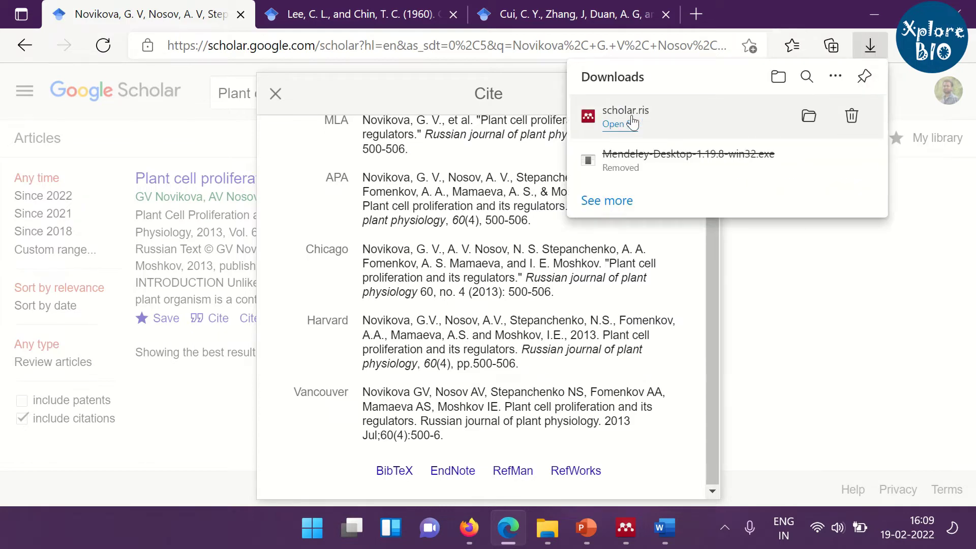
pyautogui.moveTo(587, 1)
pyautogui.click(328, 15)
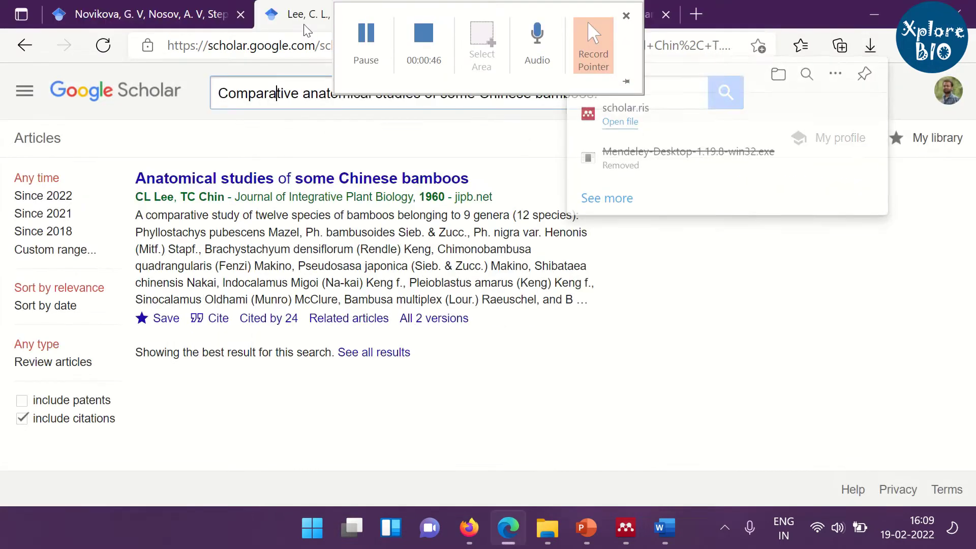
# Export the Lee and Chin and Cui et al. citations as RIS files via RefMan.
pyautogui.click(211, 328)
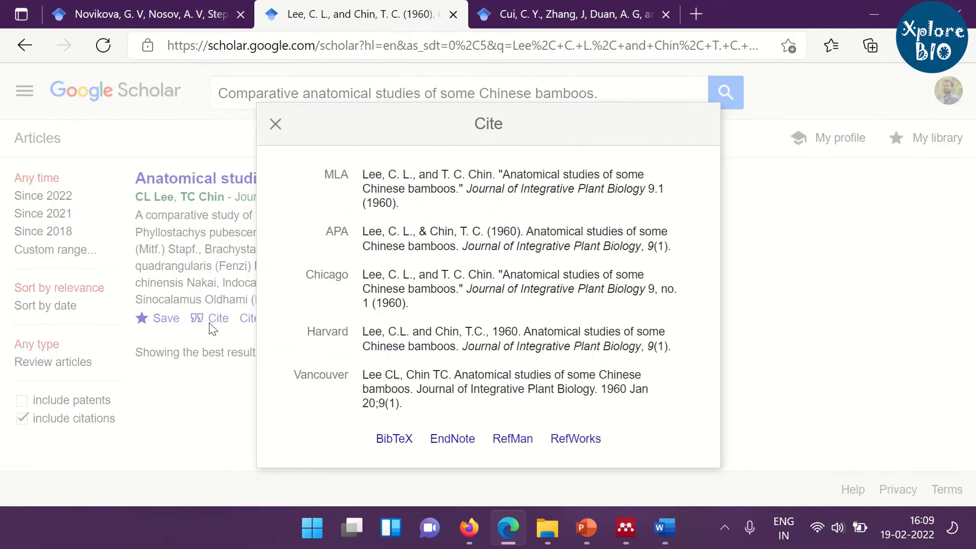
pyautogui.click(513, 439)
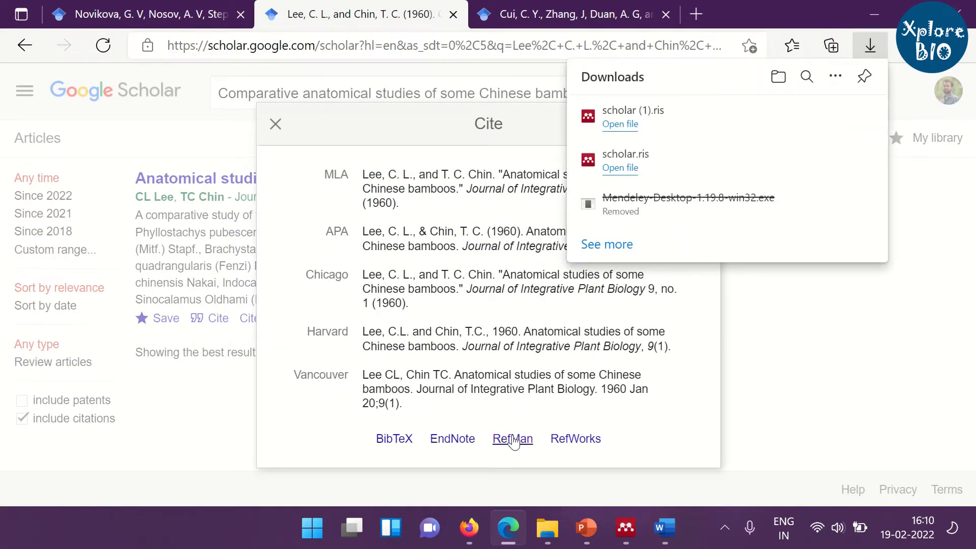
pyautogui.click(514, 14)
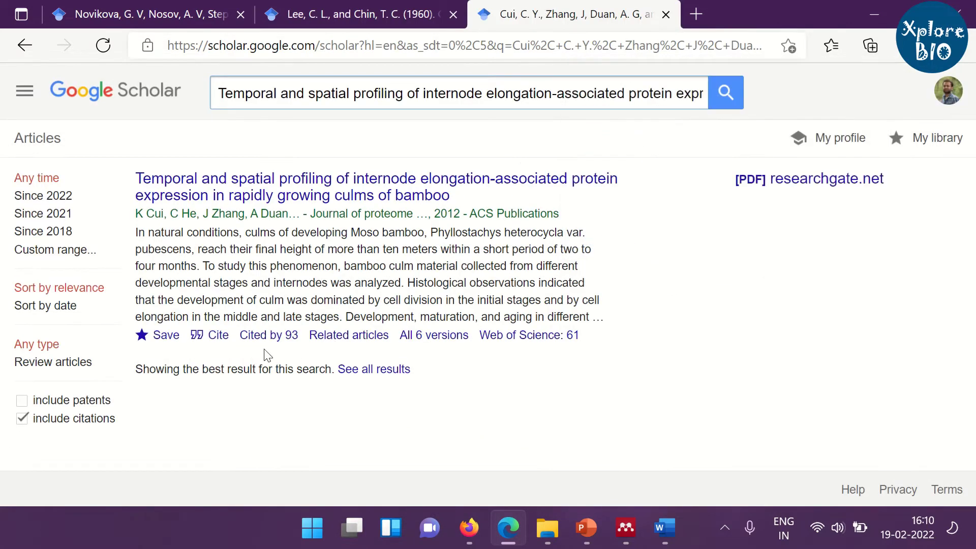
pyautogui.click(213, 337)
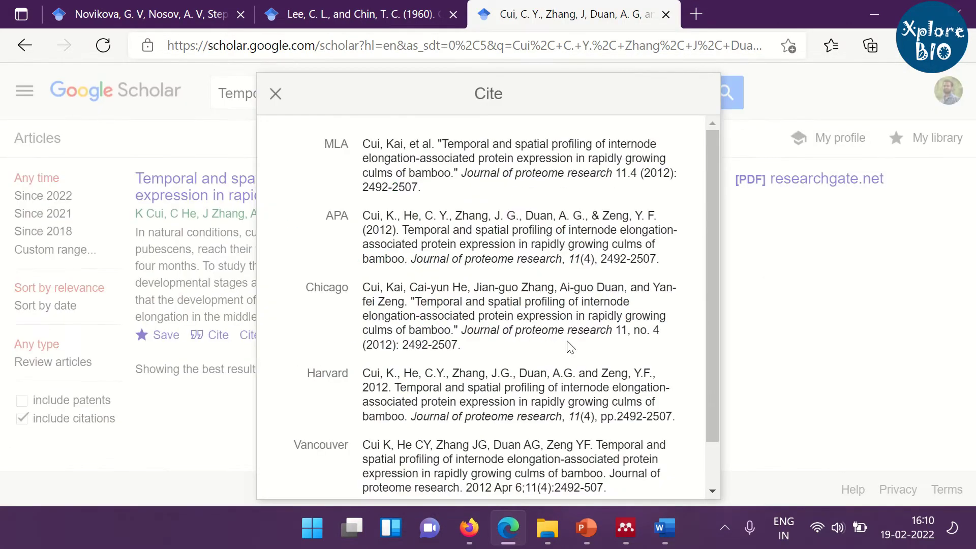
pyautogui.scroll(-1, 559, 361)
pyautogui.click(528, 460)
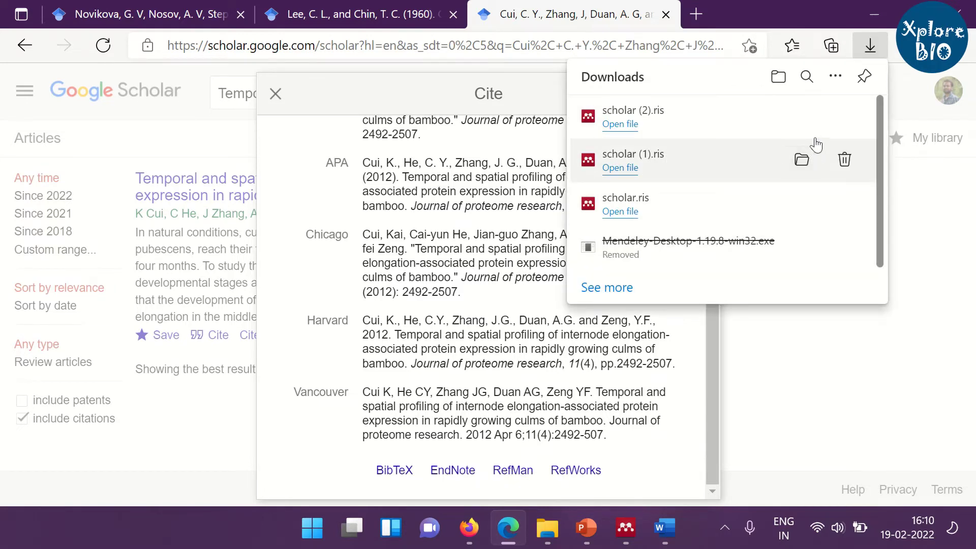
# Show scholar (2).ris in E:\Downloads and copy the folder path from the address bar.
pyautogui.click(803, 116)
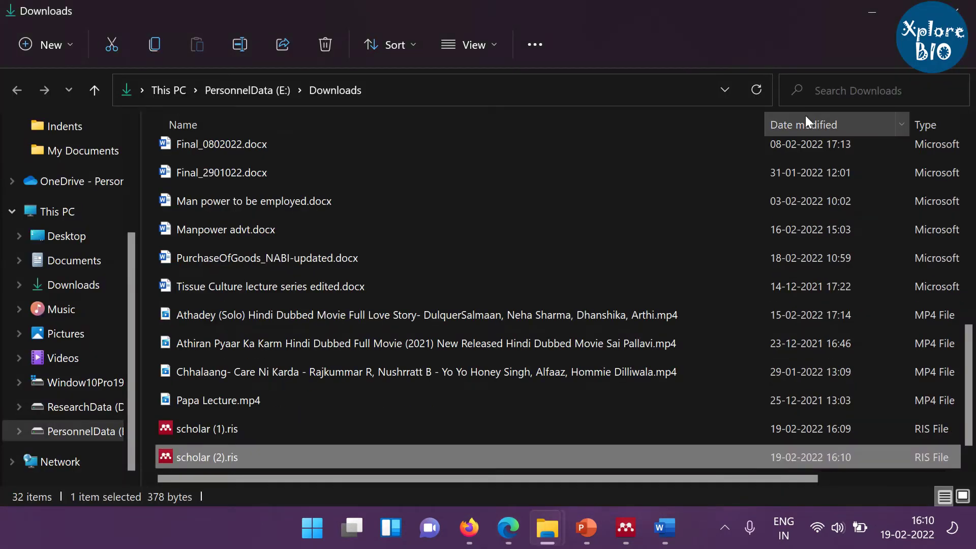
pyautogui.click(521, 89)
pyautogui.rightClick(487, 92)
pyautogui.click(526, 149)
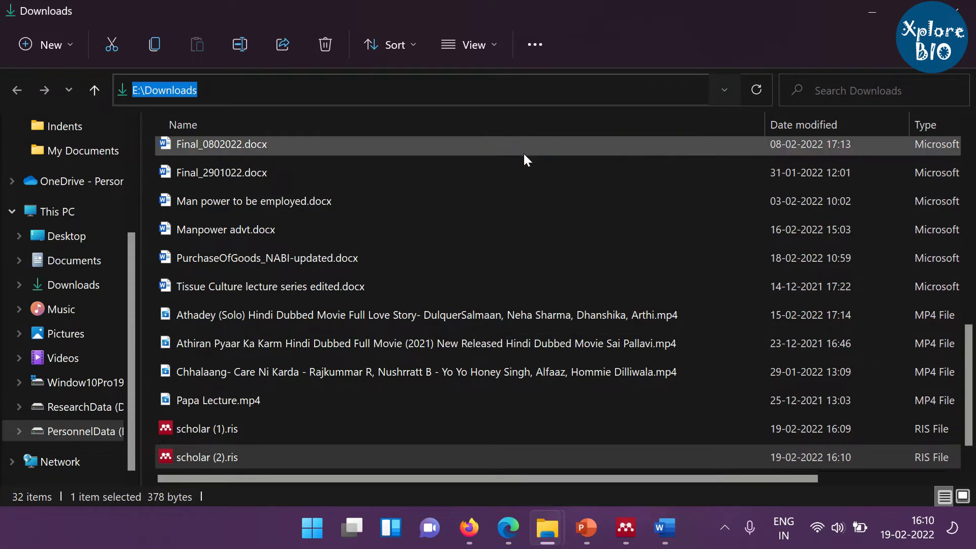
pyautogui.scroll(-1, 538, 334)
pyautogui.scroll(8, 533, 335)
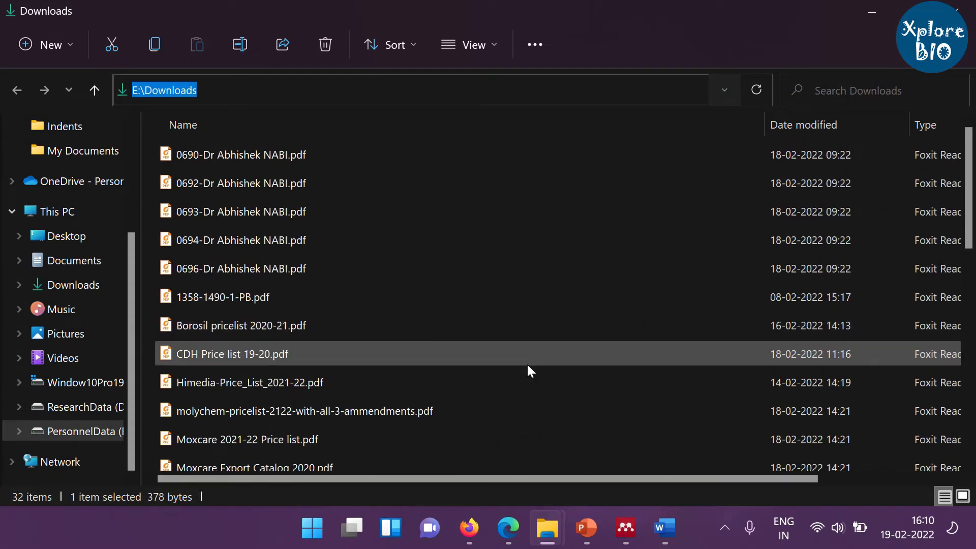
# Add scholar (2).ris, scholar (1).ris and scholar.ris from Downloads to the Mendeley library.
pyautogui.click(625, 528)
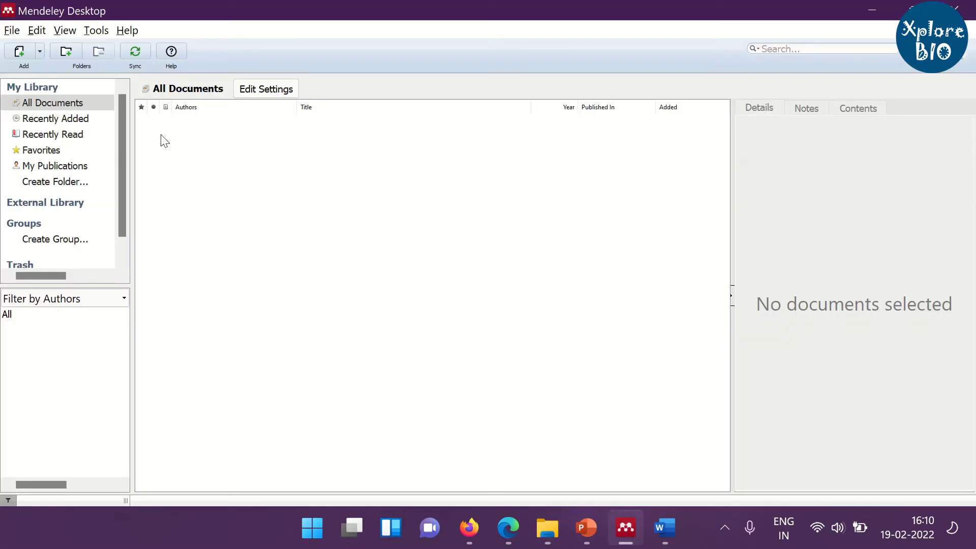
pyautogui.click(21, 52)
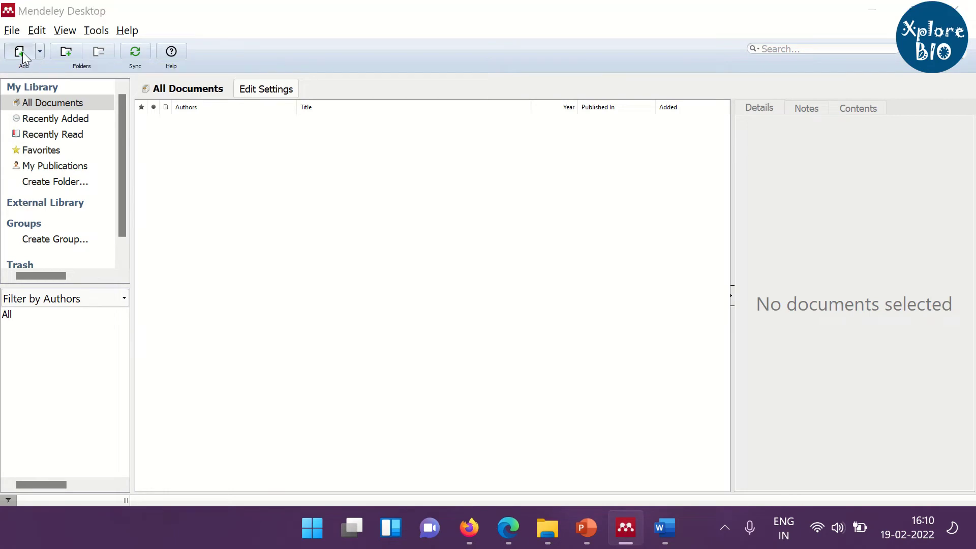
pyautogui.click(205, 167)
pyautogui.keyDown('ctrl'); pyautogui.click(226, 198); pyautogui.keyUp('ctrl')
pyautogui.keyDown('ctrl'); pyautogui.click(256, 223); pyautogui.keyUp('ctrl')
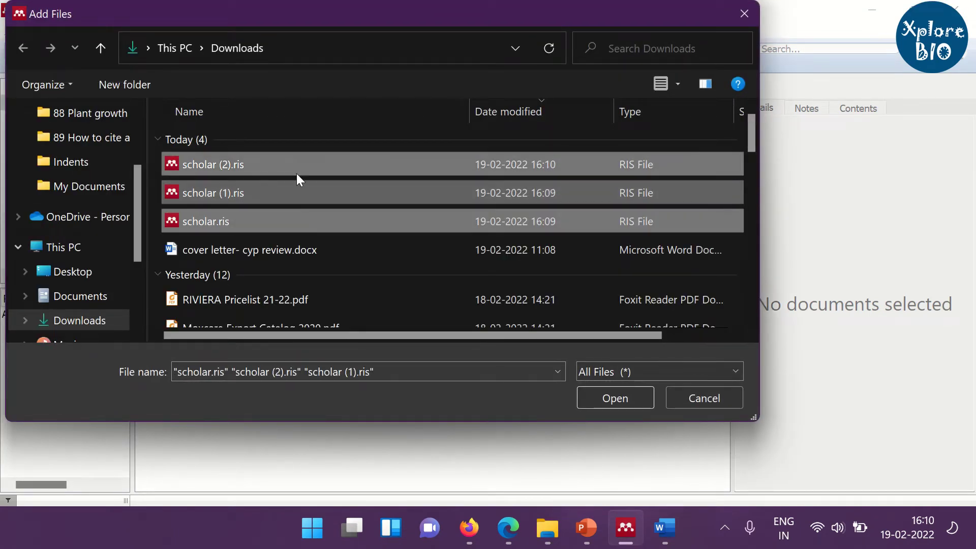
pyautogui.click(602, 398)
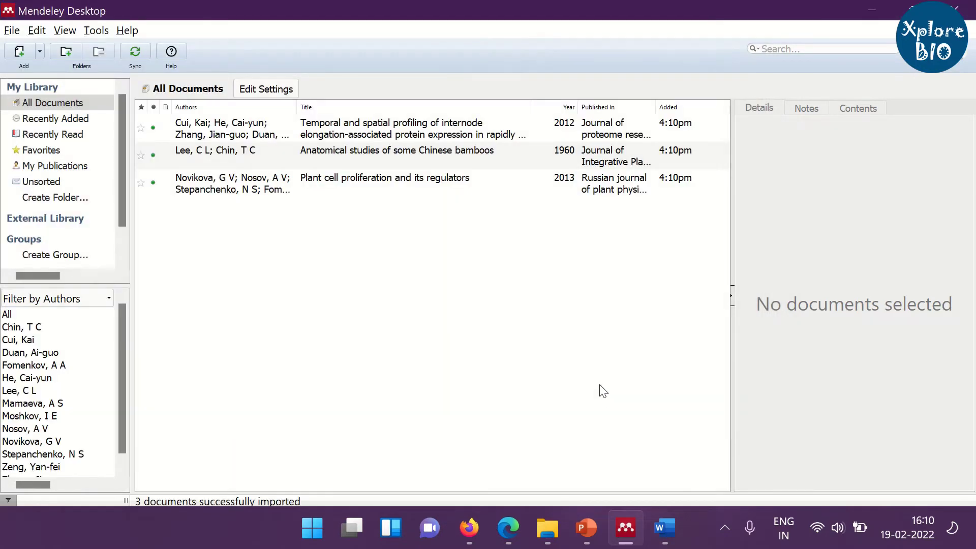
# Check the details of the imported Cui 2012, Lee and Chin 1960 and Novikova 2013 entries.
pyautogui.click(304, 135)
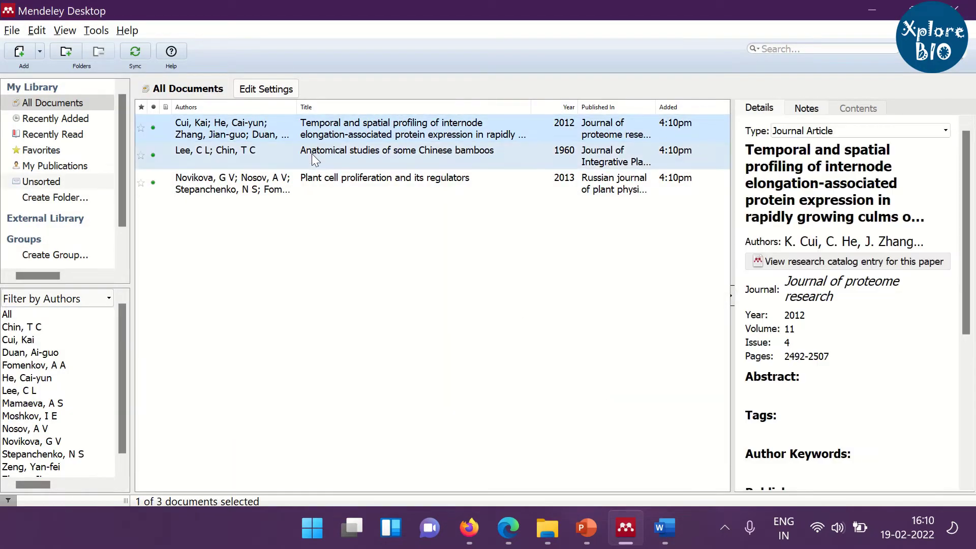
pyautogui.click(312, 154)
pyautogui.click(306, 180)
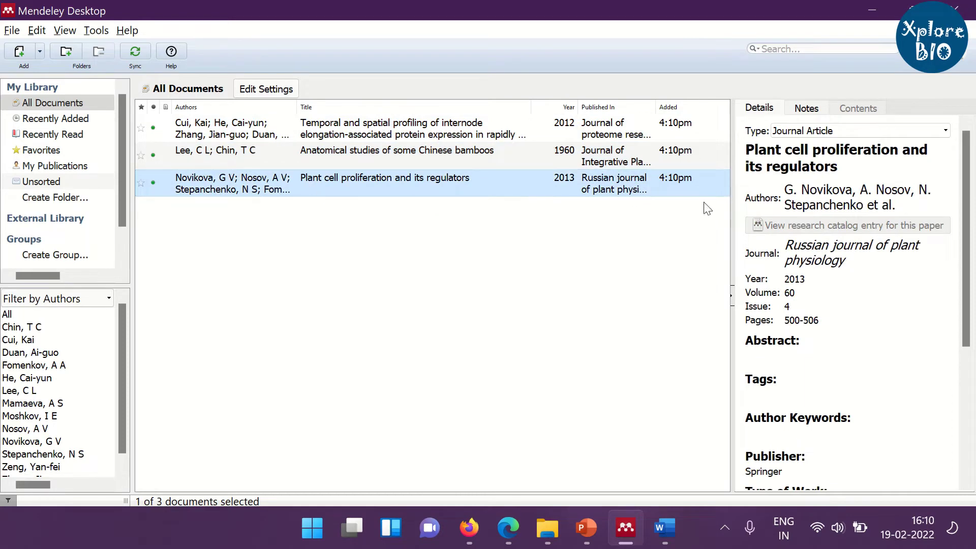
pyautogui.click(385, 296)
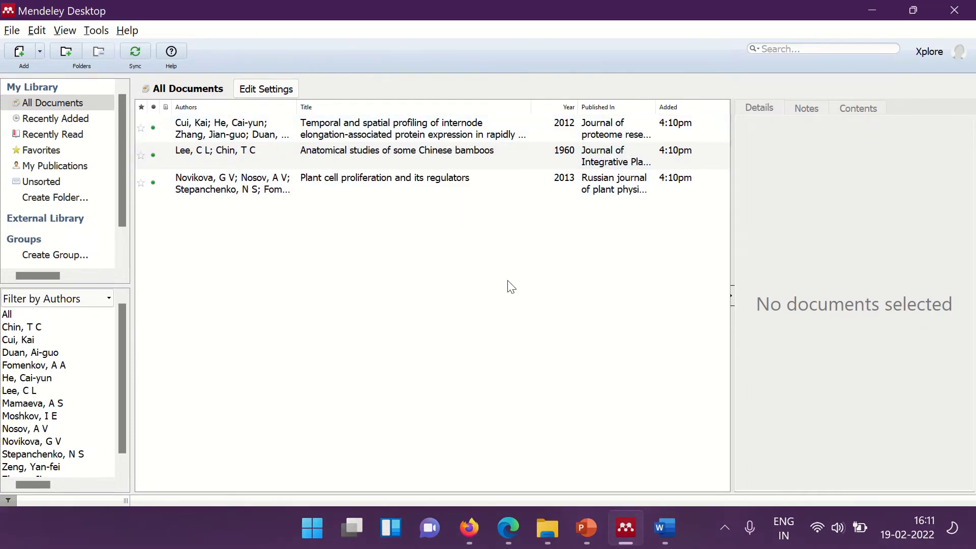
# Delete the existing Novikova plant cell proliferation entry from the Mendeley library.
pyautogui.click(239, 189)
pyautogui.rightClick(238, 189)
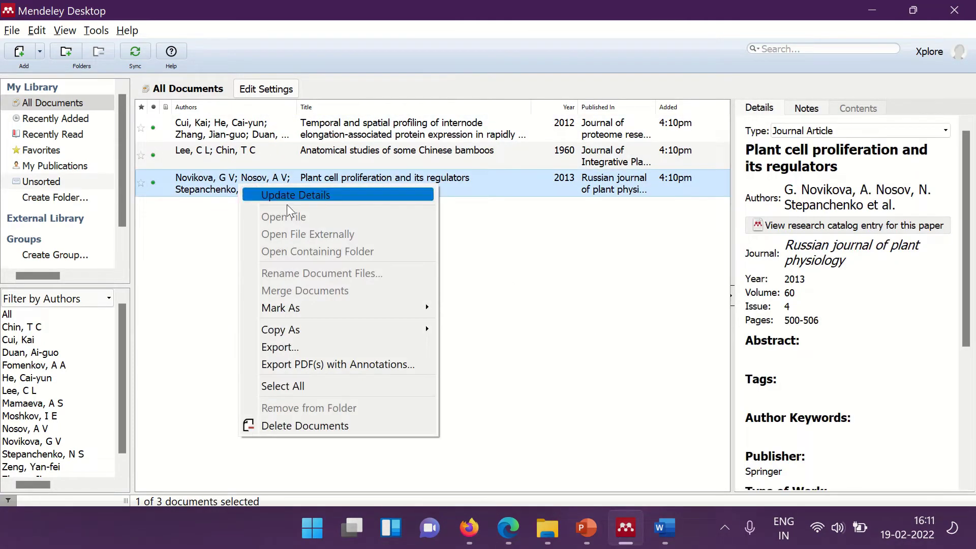
pyautogui.click(303, 428)
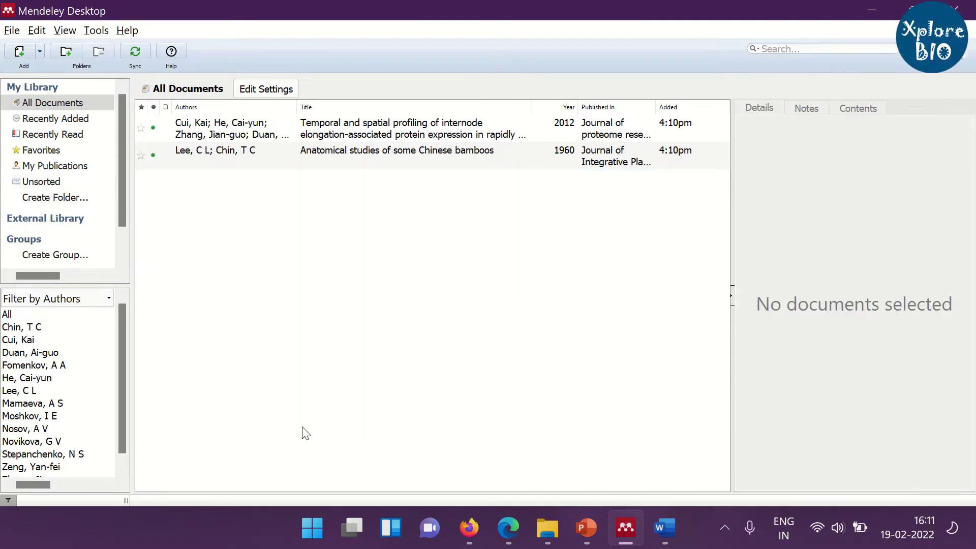
# Import Novikova2013.pdf from Downloads and check the new entry's details.
pyautogui.click(19, 53)
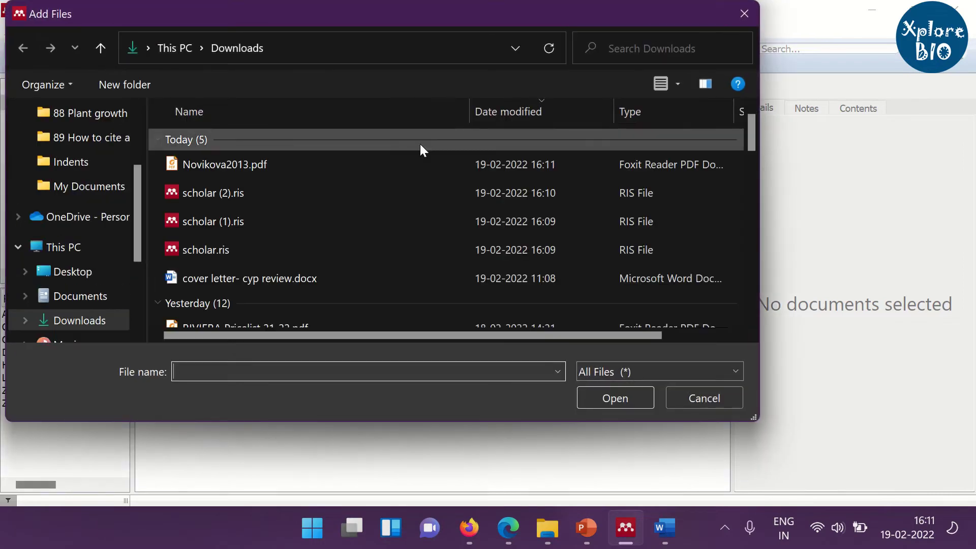
pyautogui.click(228, 166)
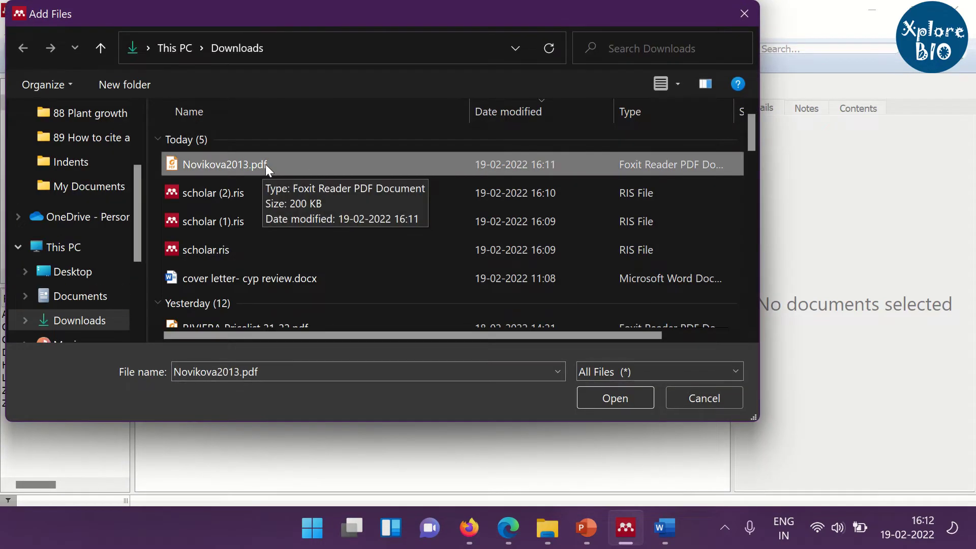
pyautogui.rightClick(265, 163)
pyautogui.click(307, 184)
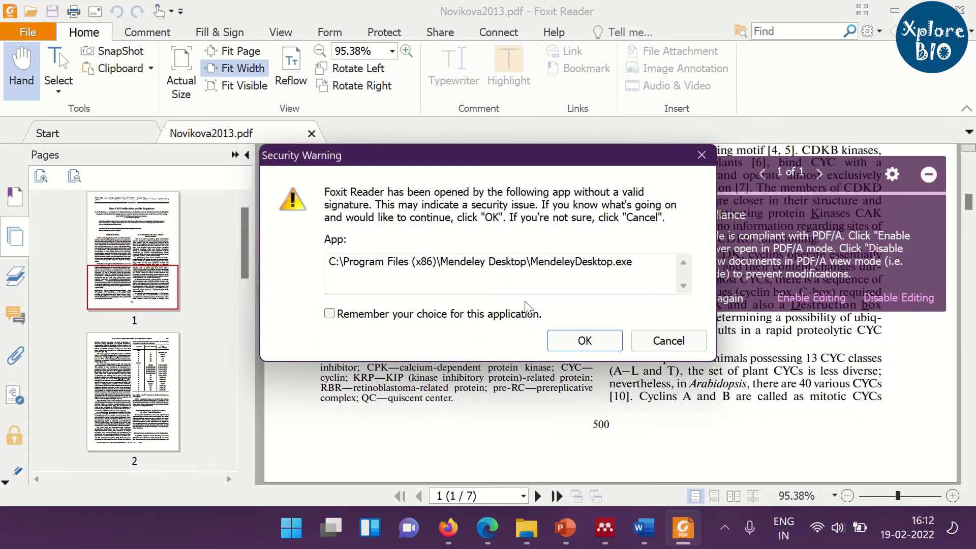
pyautogui.click(667, 343)
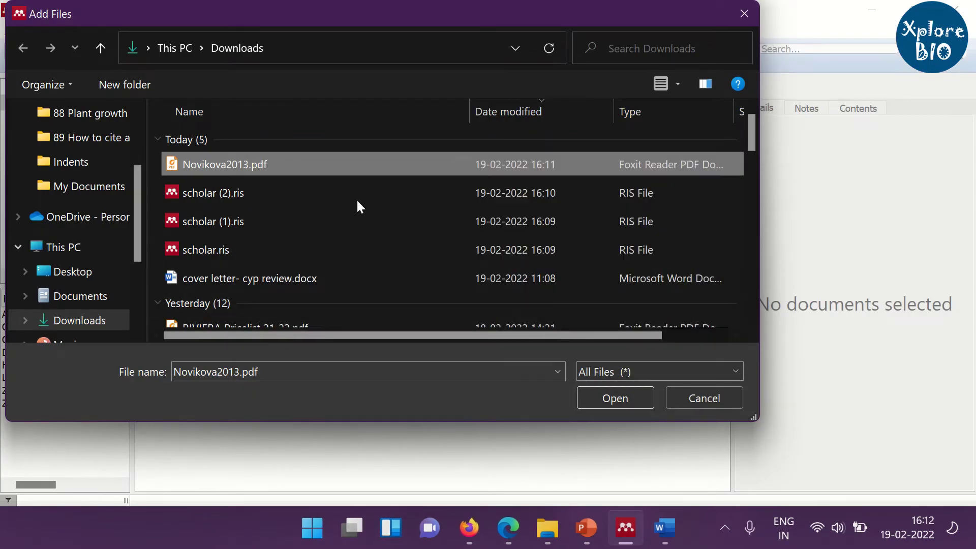
pyautogui.click(616, 396)
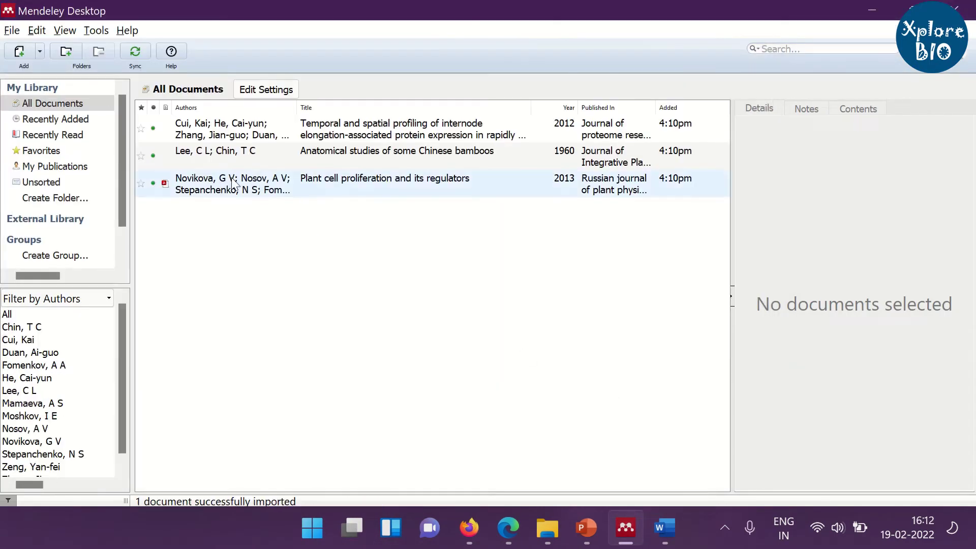
pyautogui.click(232, 184)
pyautogui.click(319, 209)
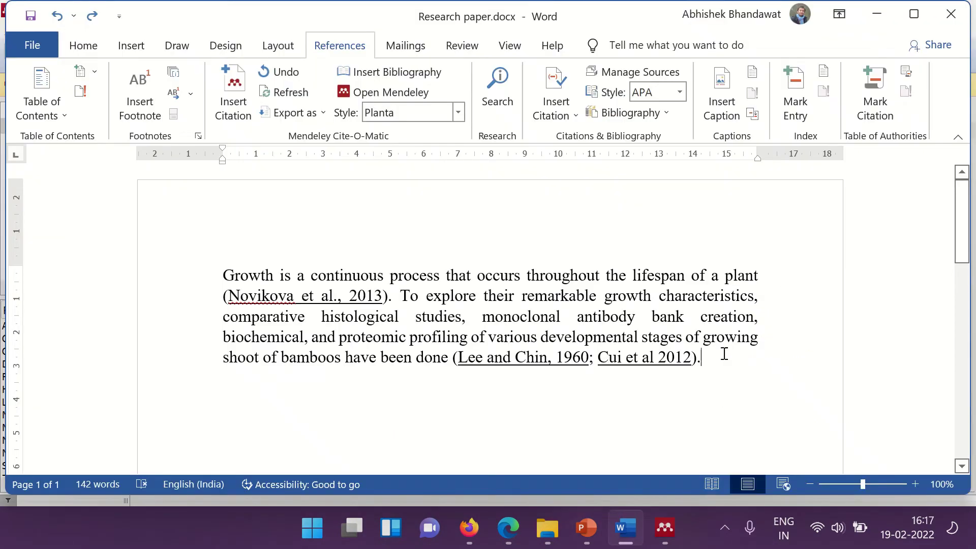
# Delete the three manually typed references from the paper.
pyautogui.scroll(-7, 723, 354)
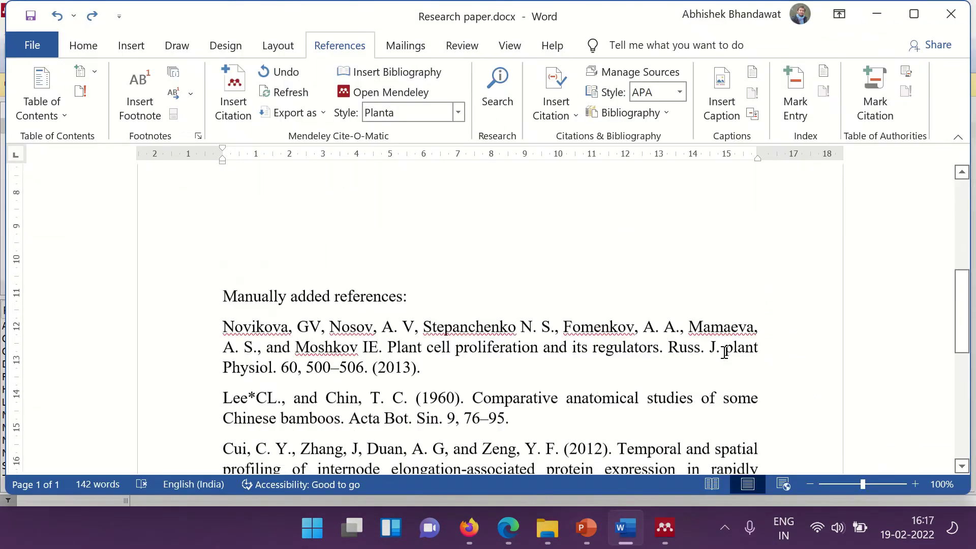
pyautogui.moveTo(239, 223); pyautogui.dragTo(549, 440)
pyautogui.press('Delete')
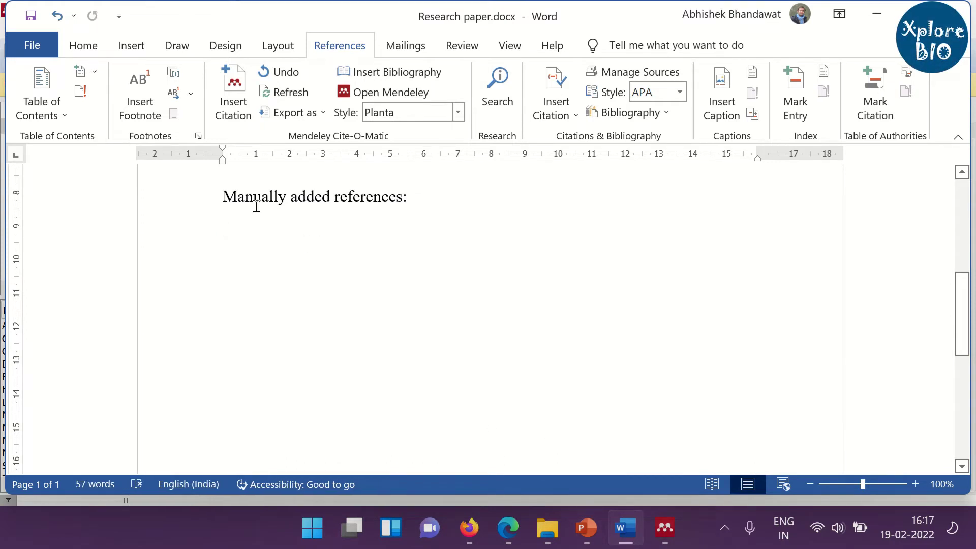
# Change the heading from 'Manually added references:' to 'References:'.
pyautogui.moveTo(228, 192); pyautogui.dragTo(337, 206)
pyautogui.press('Delete')
pyautogui.write('R')
pyautogui.press('Delete')
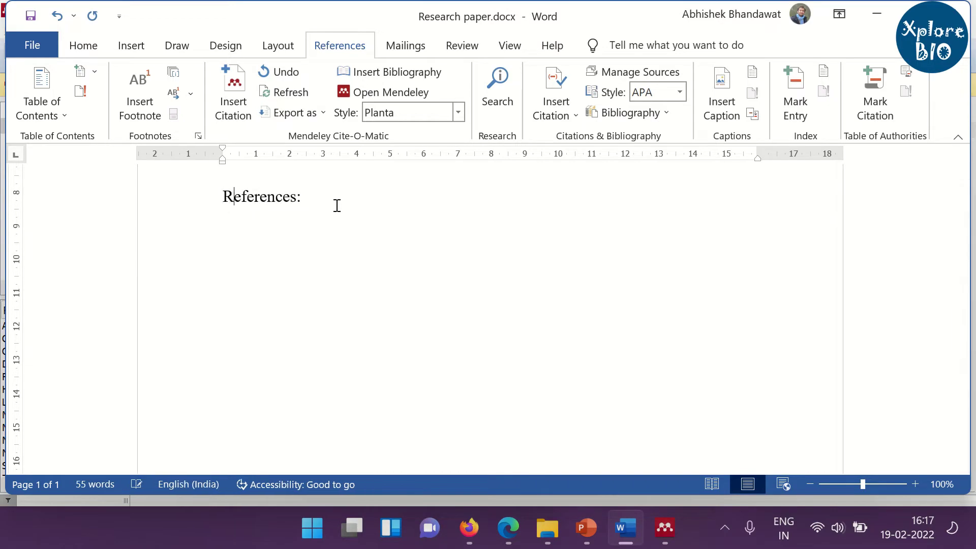
pyautogui.scroll(2, 336, 206)
pyautogui.scroll(5, 336, 206)
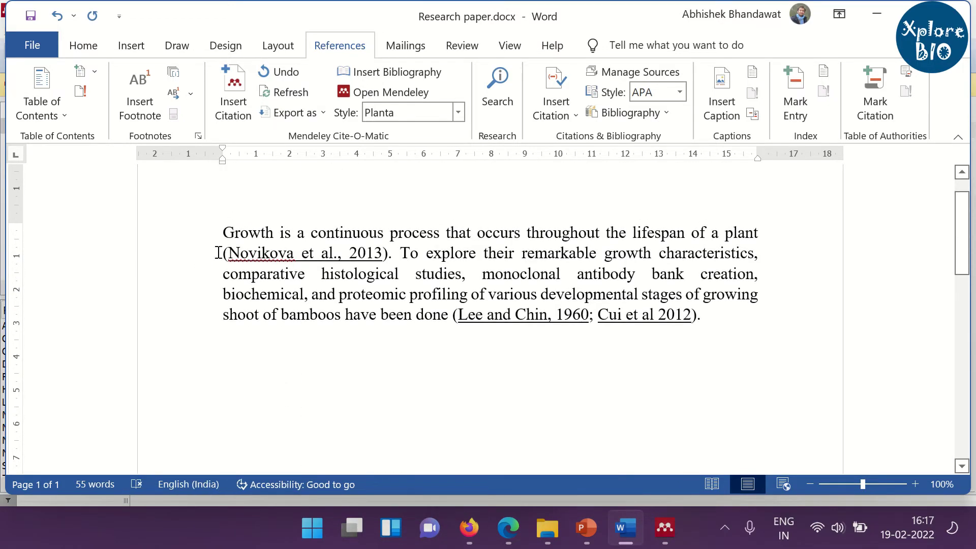
# Insert a Mendeley citation for the Novikova 2013 paper.
pyautogui.click(239, 109)
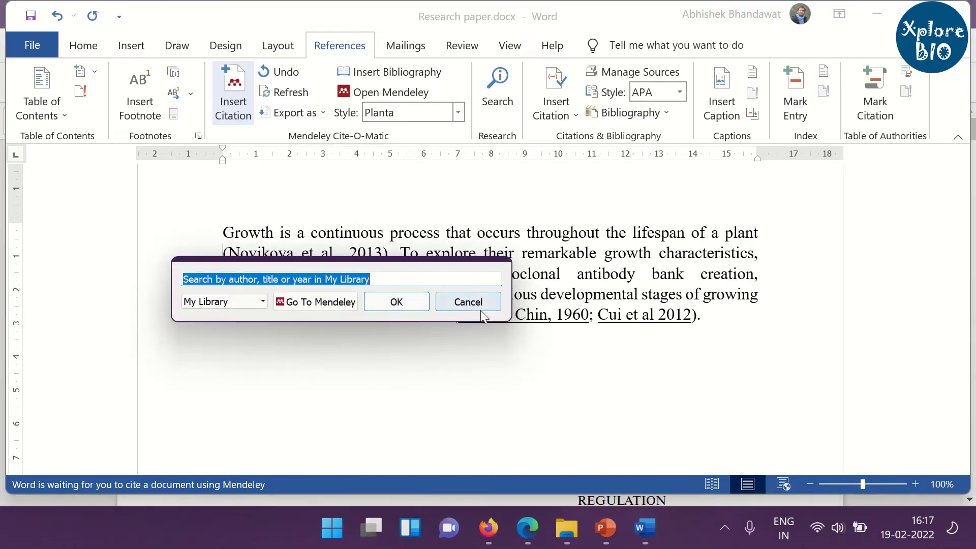
pyautogui.write('novi')
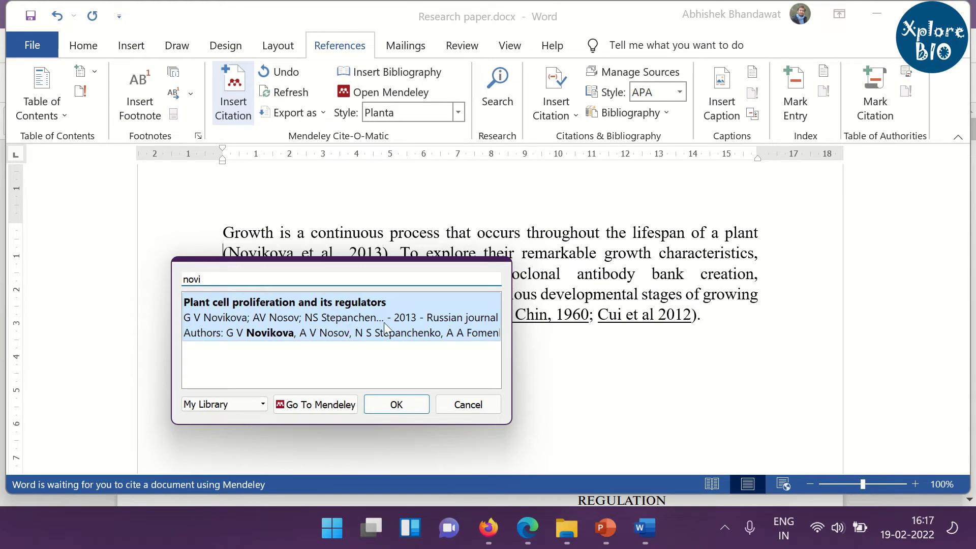
pyautogui.click(375, 332)
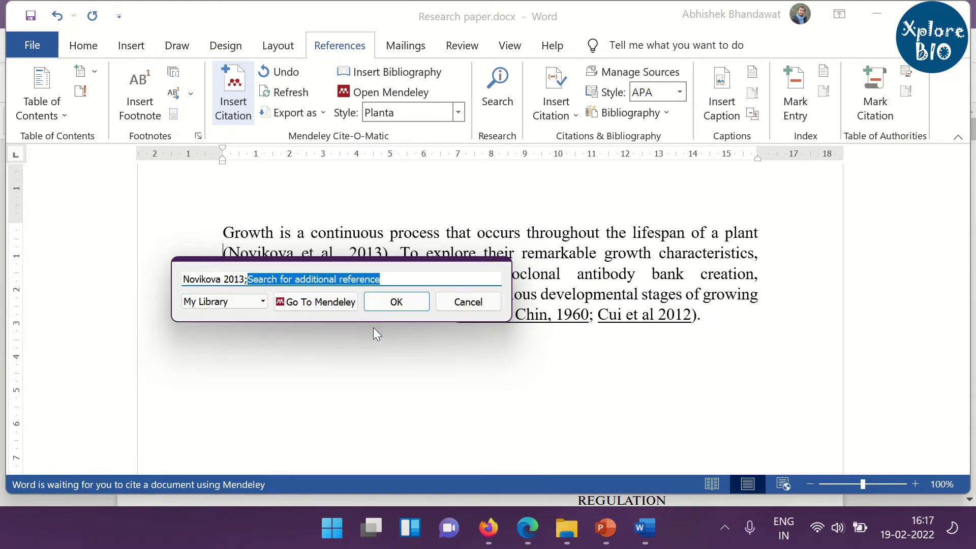
pyautogui.click(403, 308)
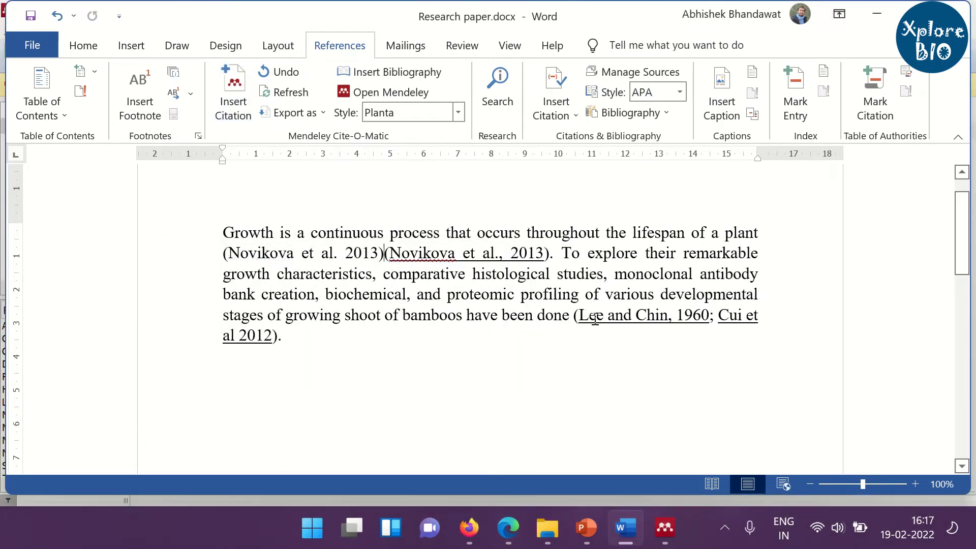
# Insert one Mendeley citation combining Lee and Chin 1960 and Cui 2012 before the typed citation.
pyautogui.moveTo(578, 316); pyautogui.dragTo(665, 326)
pyautogui.rightClick(648, 318)
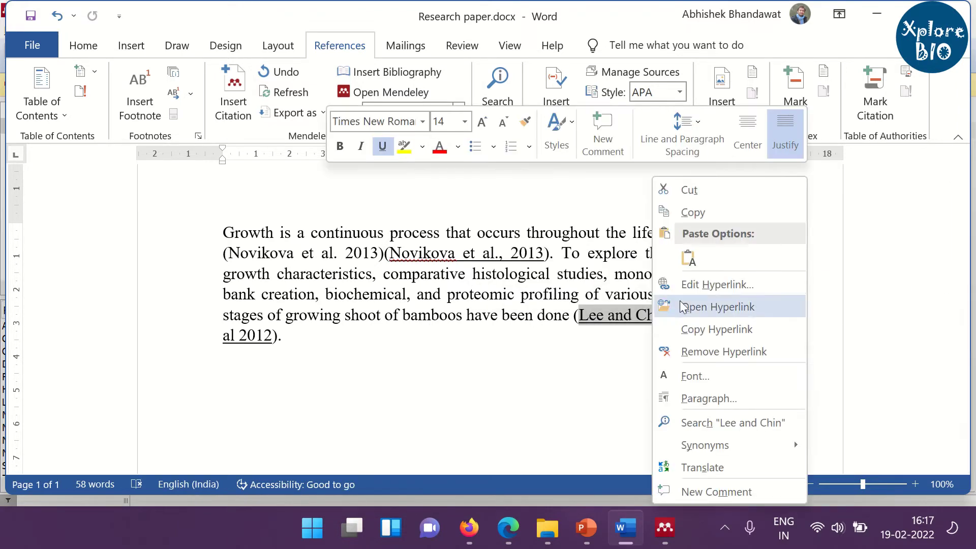
pyautogui.click(709, 216)
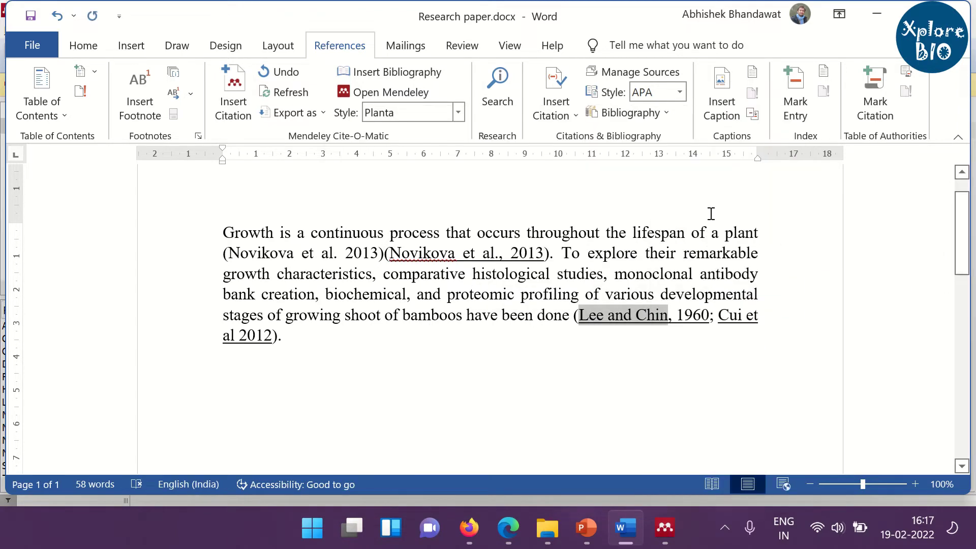
pyautogui.click(573, 316)
pyautogui.click(231, 101)
pyautogui.hotkey('ctrl', 'v')
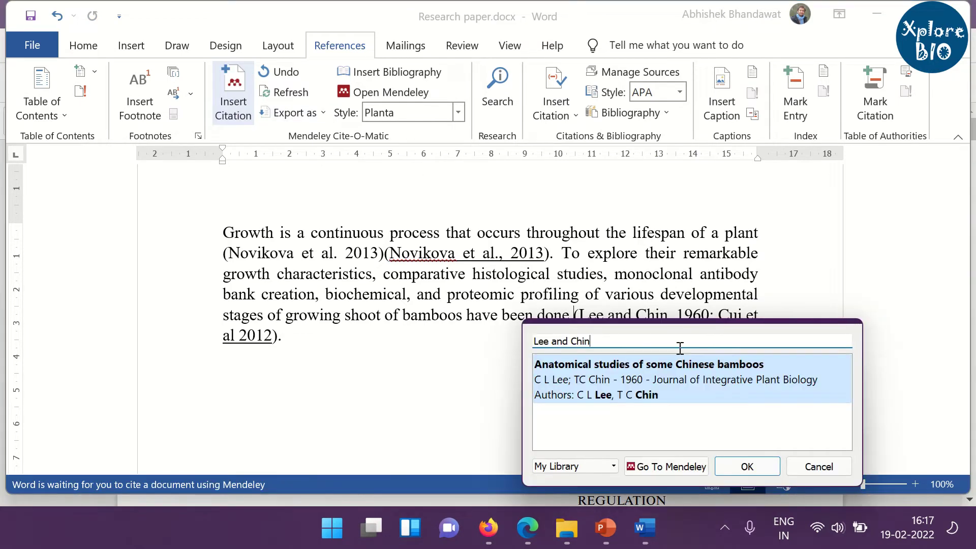
pyautogui.click(681, 381)
pyautogui.moveTo(721, 322); pyautogui.dragTo(712, 212)
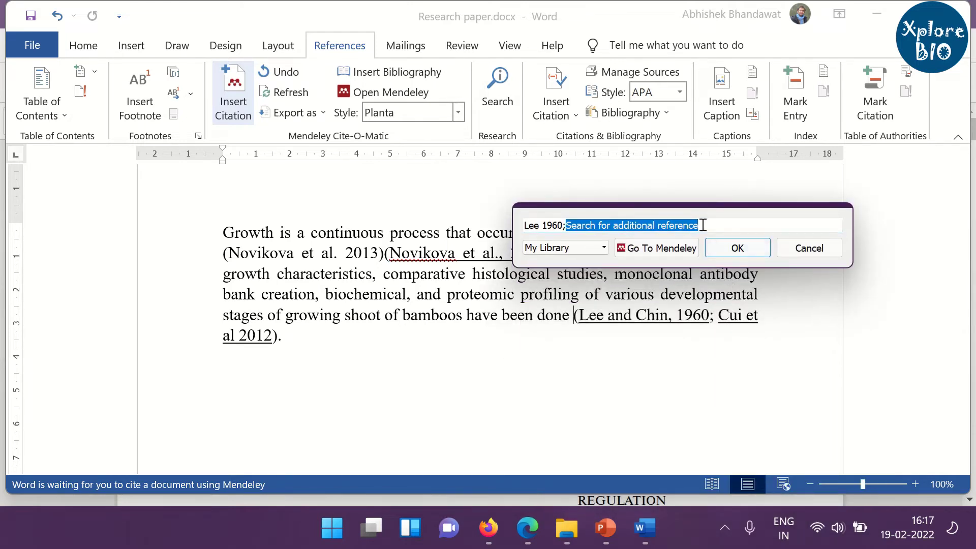
pyautogui.write('cui')
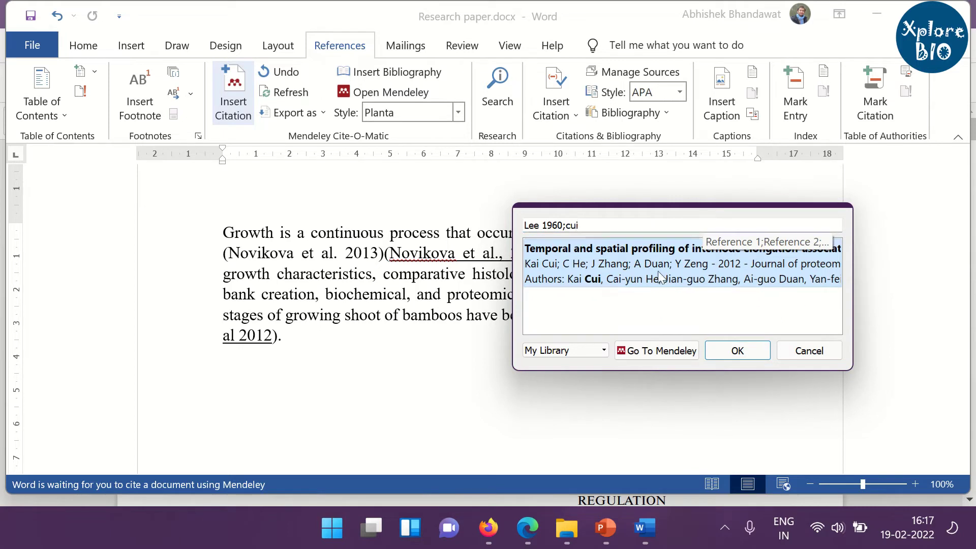
pyautogui.click(694, 271)
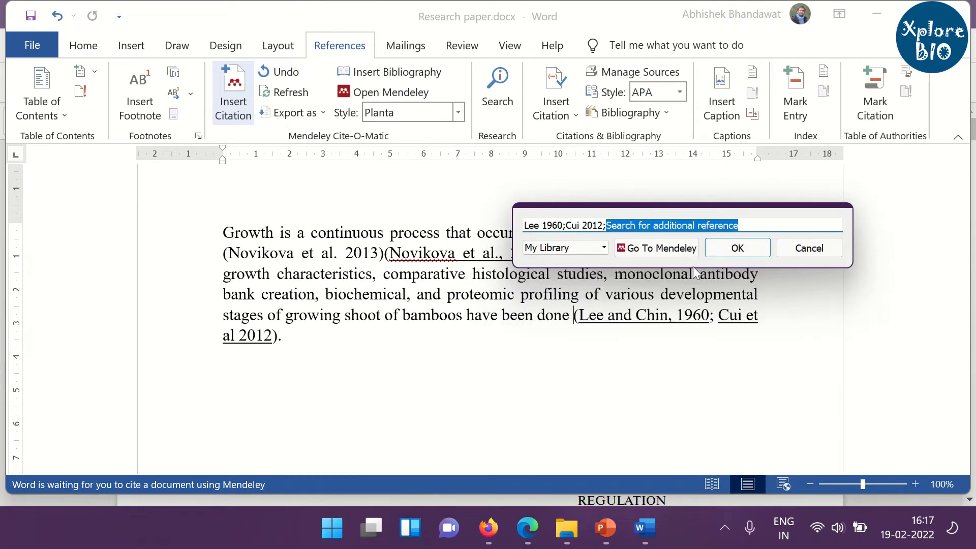
pyautogui.click(748, 251)
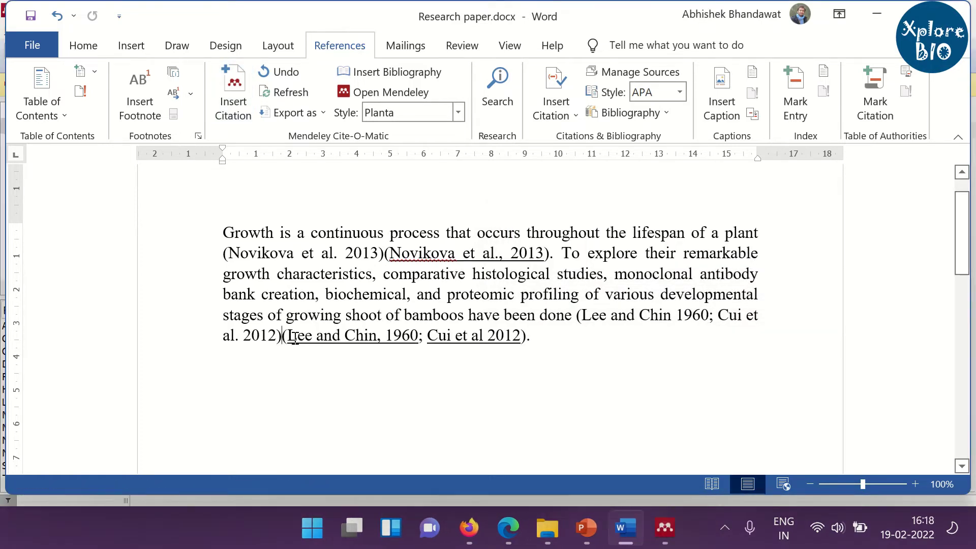
# Delete the hand-typed 1960/2012 and (Novikova et al., 2013) duplicate citations.
pyautogui.moveTo(286, 336); pyautogui.dragTo(530, 343)
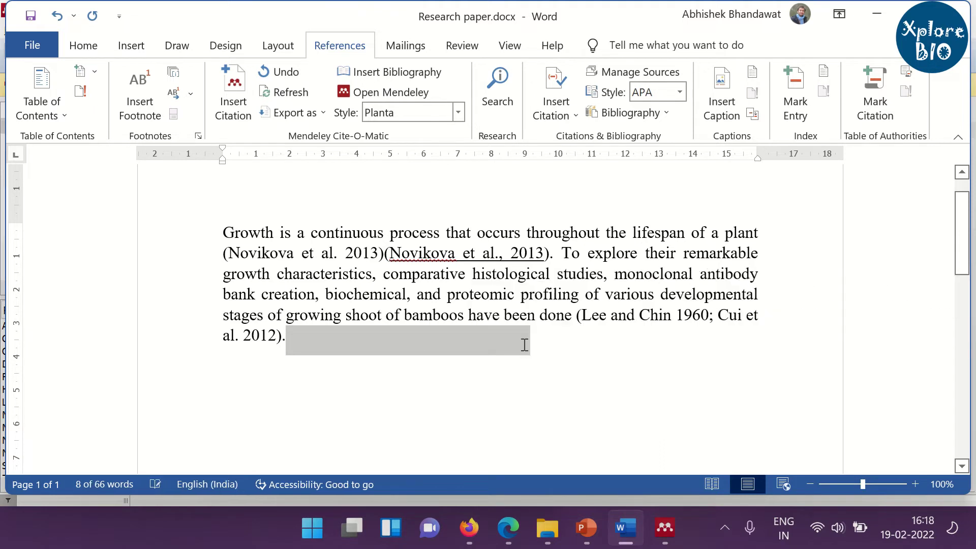
pyautogui.press('Delete')
pyautogui.click(384, 254)
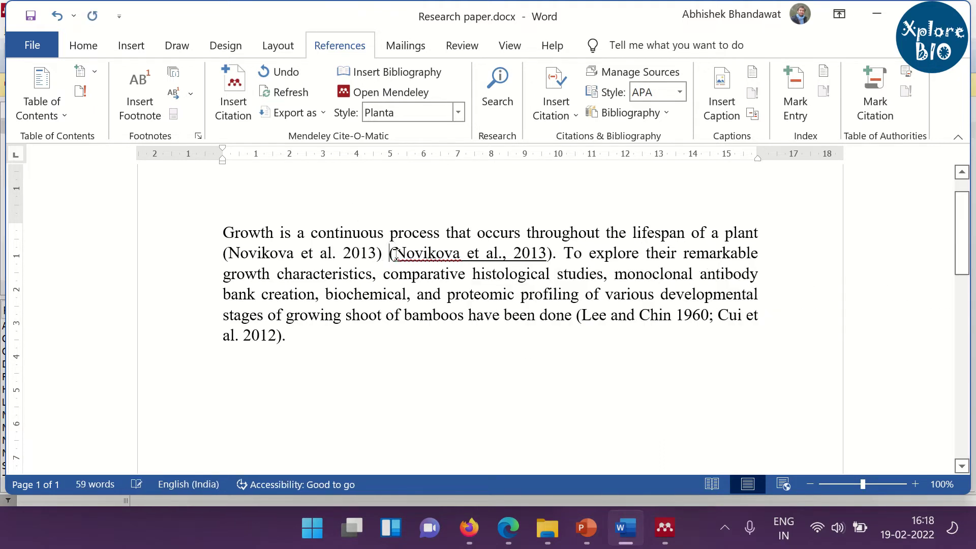
pyautogui.click(490, 256)
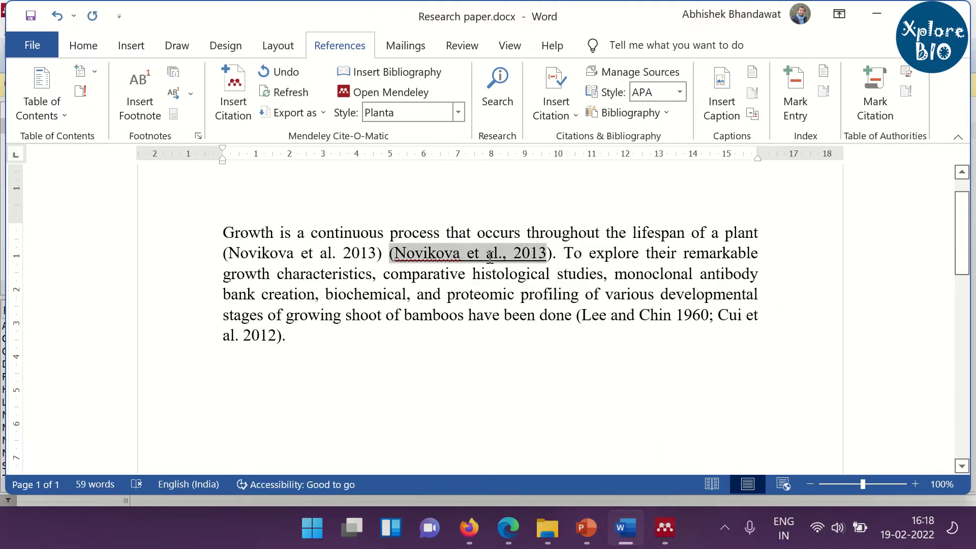
pyautogui.doubleClick(551, 257)
pyautogui.press('Delete')
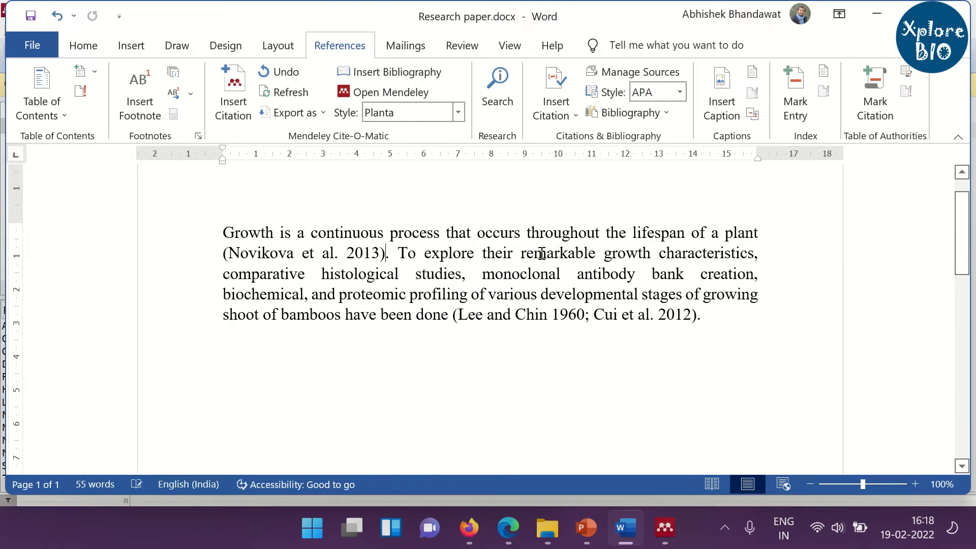
# Verify the remaining 2013 and 1960/2012 citations are Mendeley fields.
pyautogui.click(322, 252)
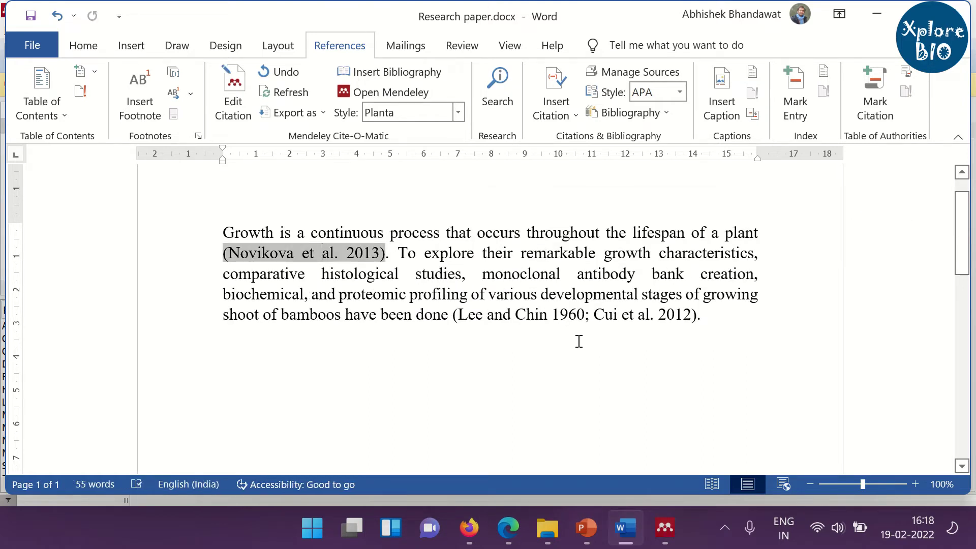
pyautogui.click(548, 313)
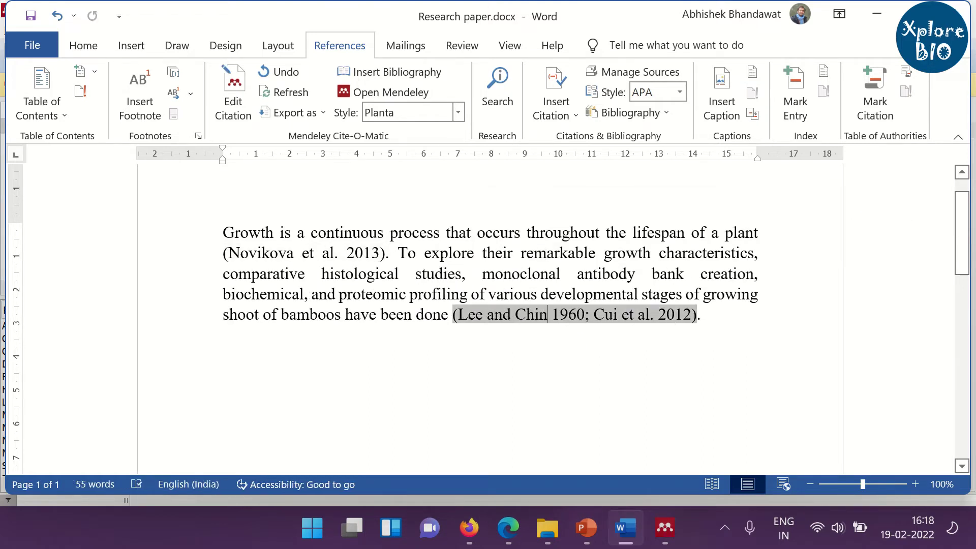
pyautogui.click(762, 319)
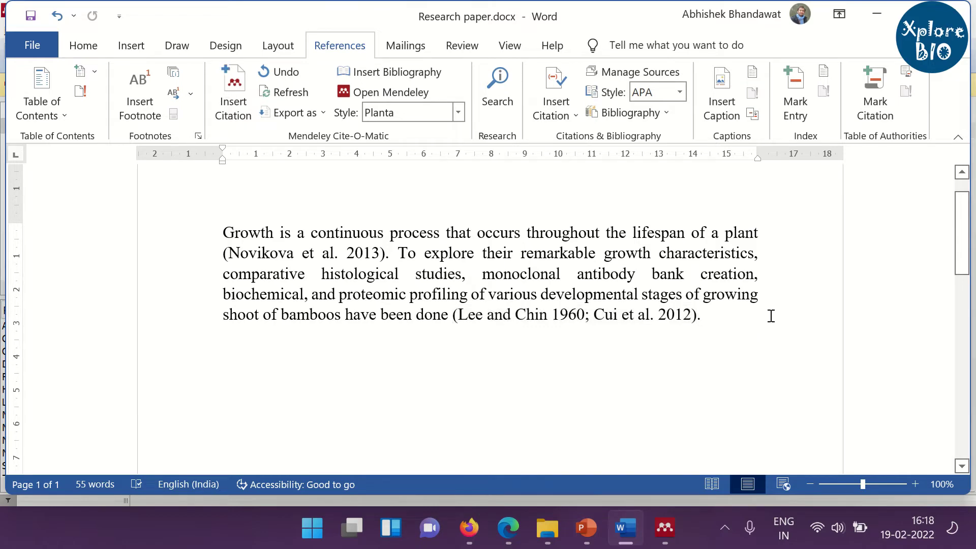
pyautogui.scroll(-5, 771, 316)
# Insert a Mendeley bibliography of Cui 2012, Lee and Chin 1960 and Novikova 2013 under References:.
pyautogui.click(279, 312)
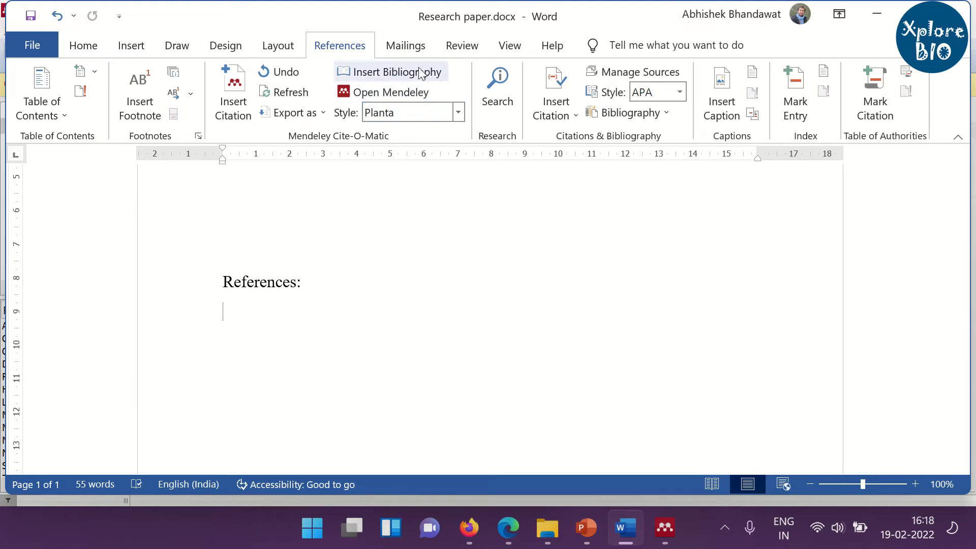
pyautogui.click(436, 74)
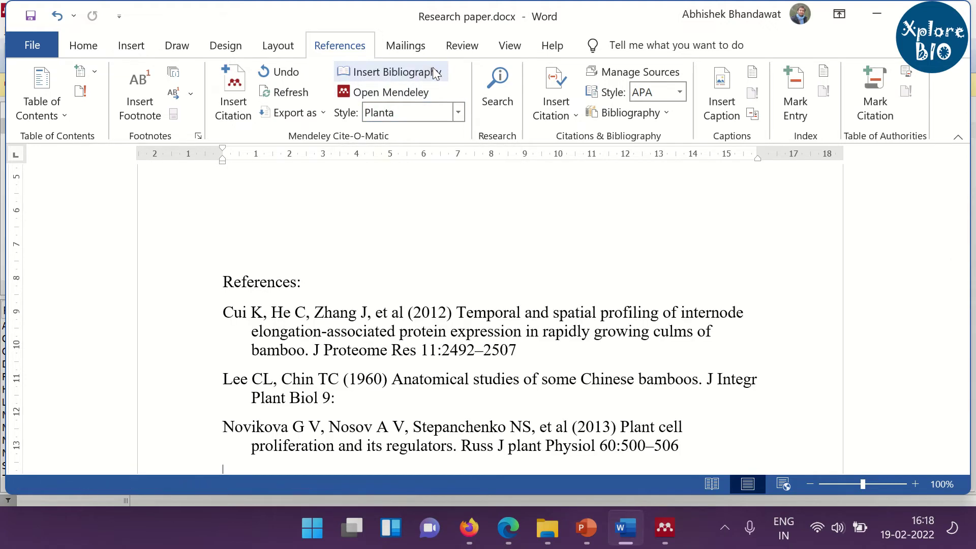
pyautogui.scroll(-1, 288, 254)
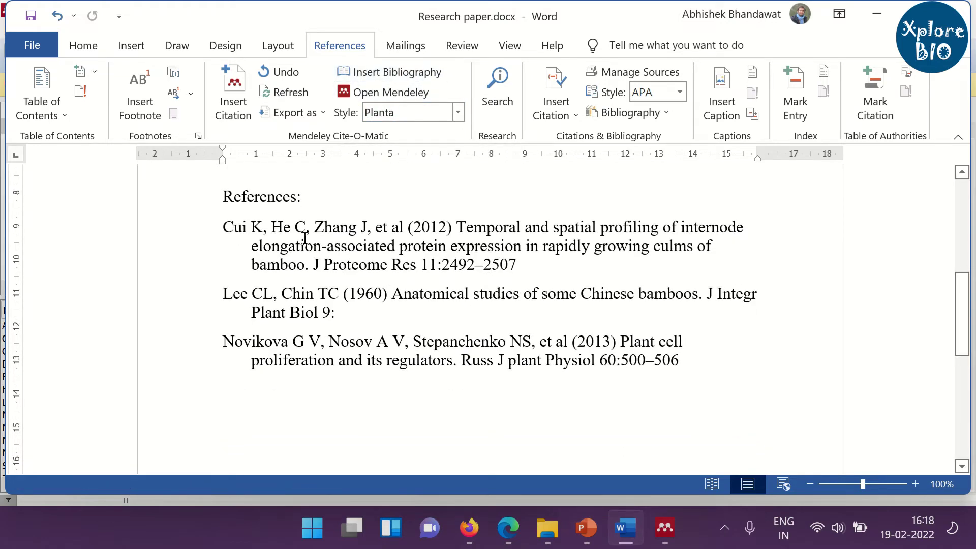
pyautogui.click(303, 237)
pyautogui.click(445, 293)
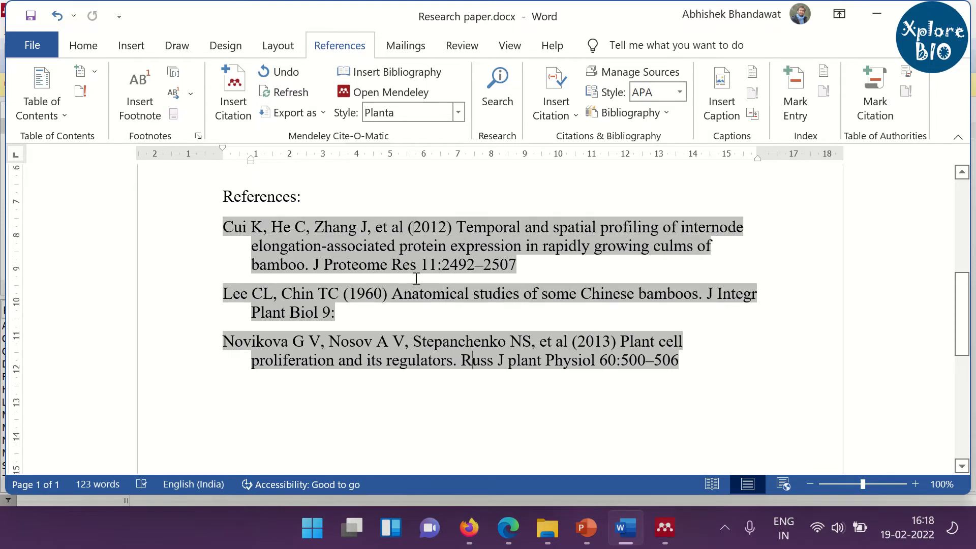
pyautogui.scroll(3, 414, 279)
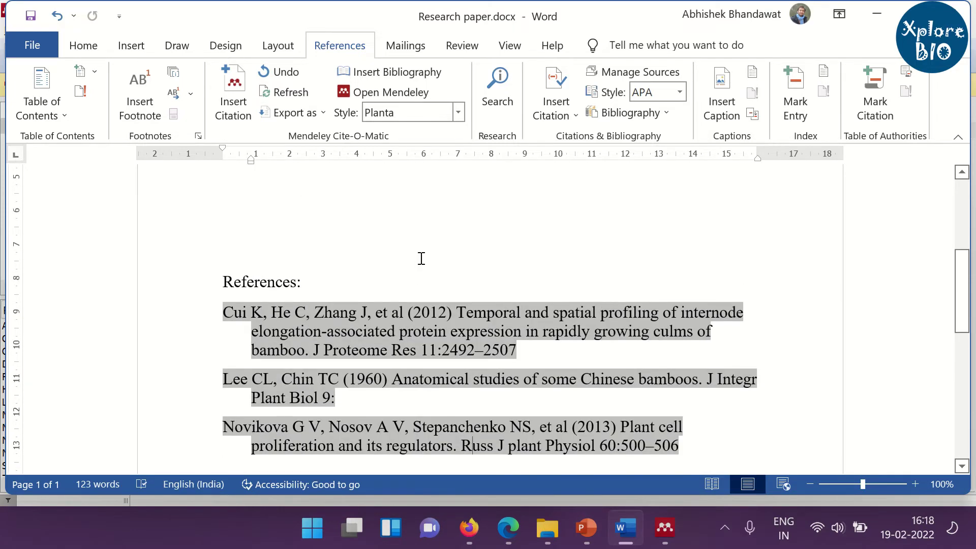
pyautogui.scroll(5, 420, 254)
pyautogui.scroll(1, 425, 256)
# Switch the Mendeley citation style to Journal of Experimental Botany.
pyautogui.click(457, 113)
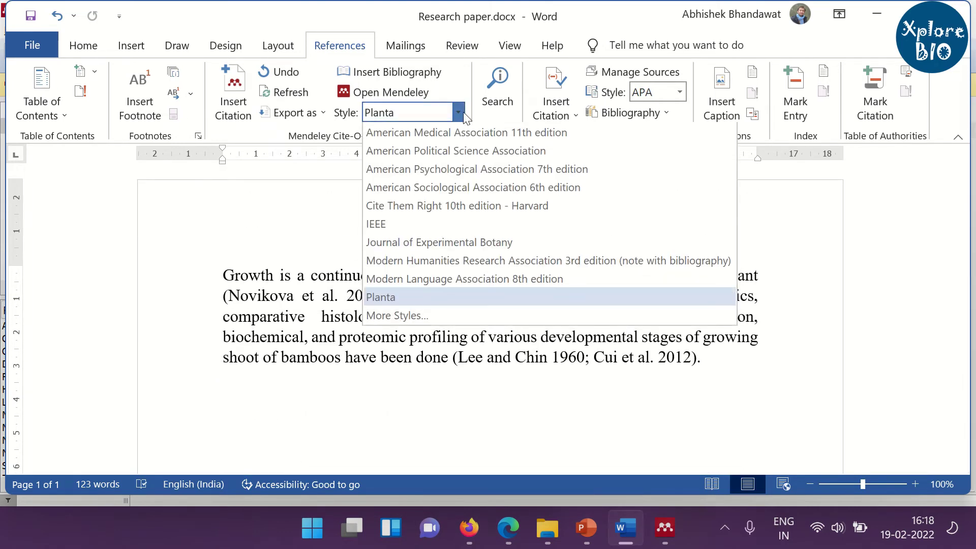
pyautogui.click(462, 245)
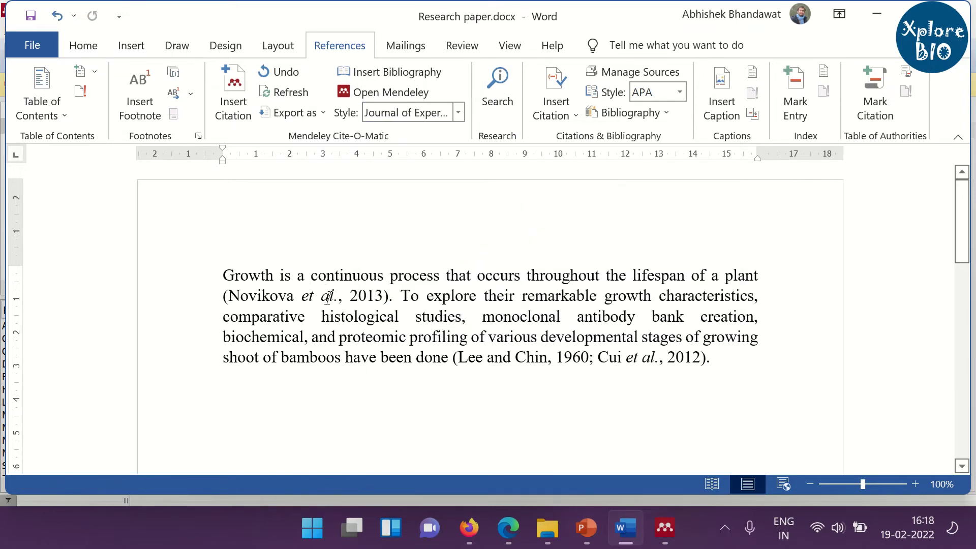
pyautogui.scroll(-6, 538, 261)
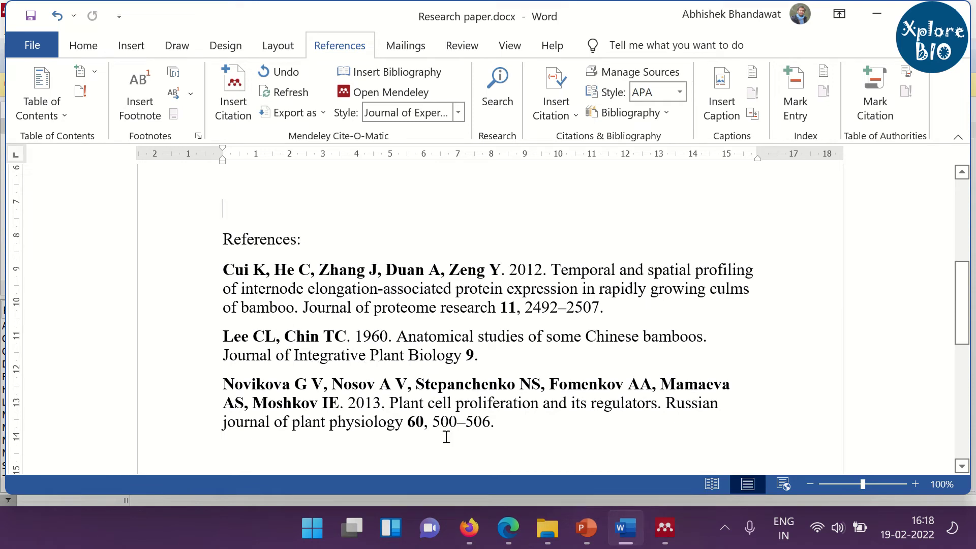
pyautogui.click(456, 115)
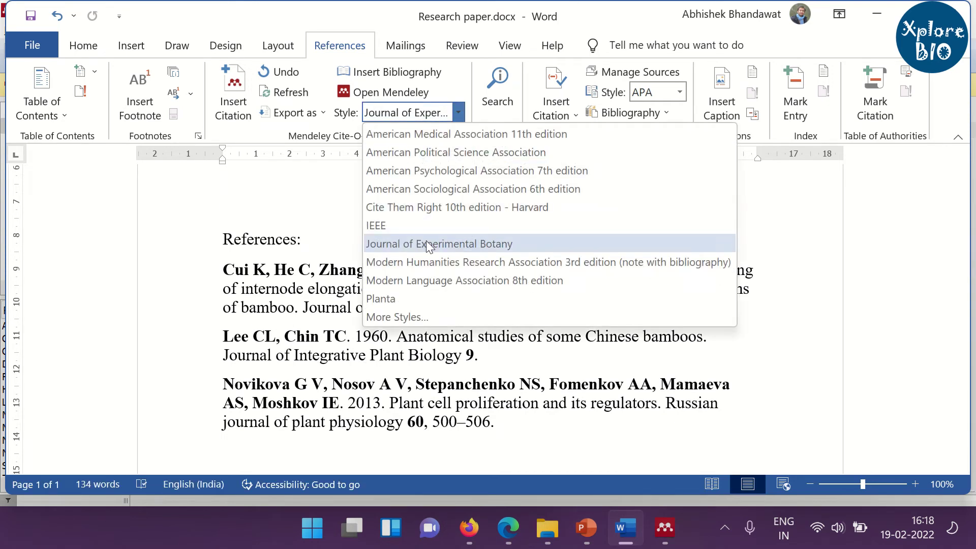
# Find Molecular Biology Reports among More Styles and make it the active style.
pyautogui.click(416, 315)
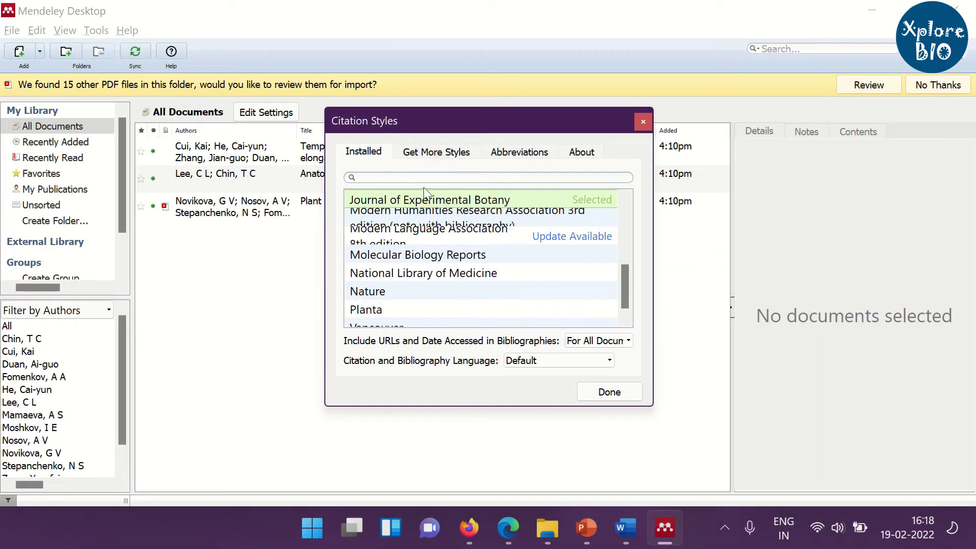
pyautogui.write('j')
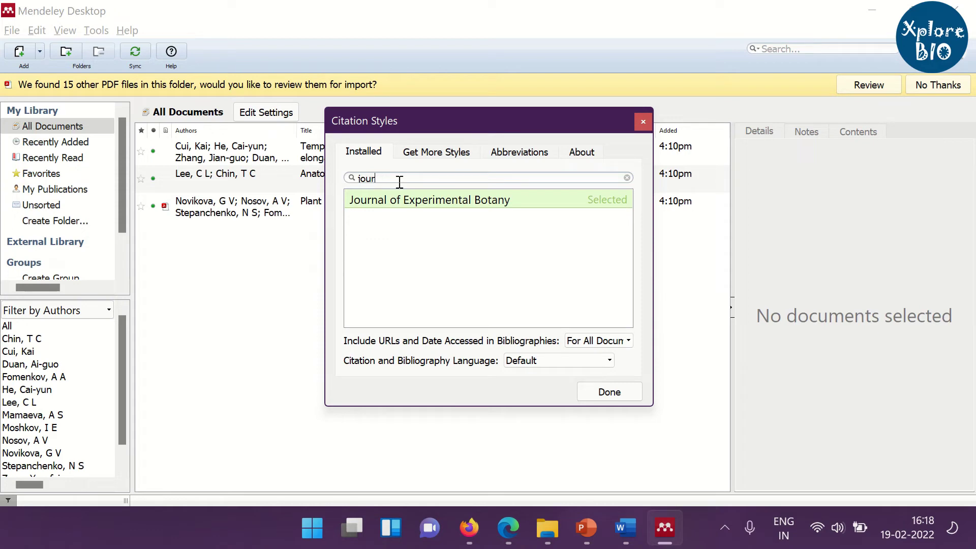
pyautogui.press('BackSpace')
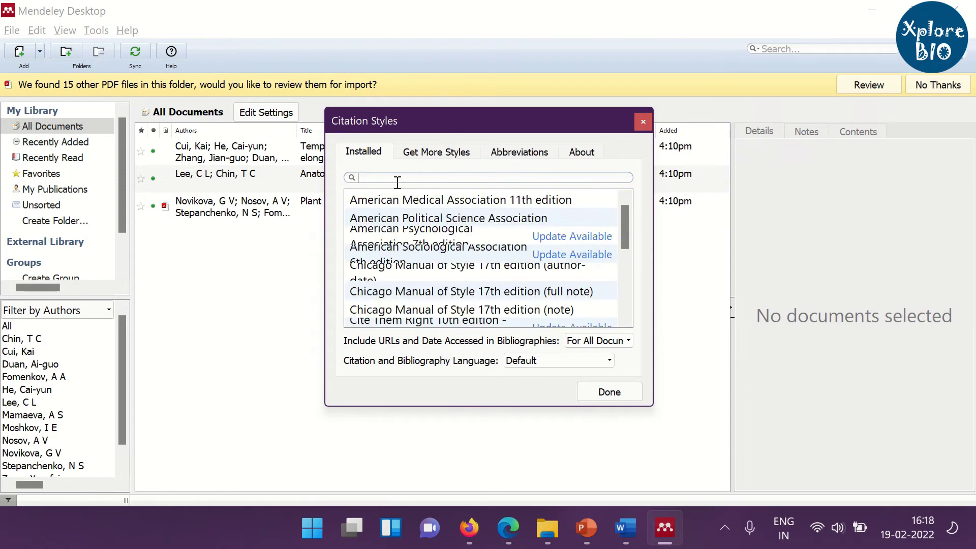
pyautogui.scroll(-8, 447, 213)
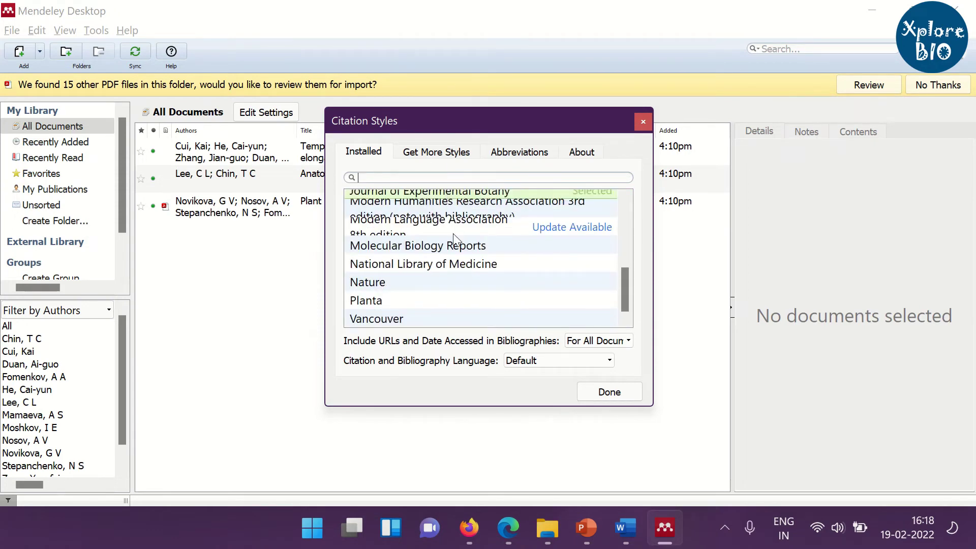
pyautogui.click(414, 253)
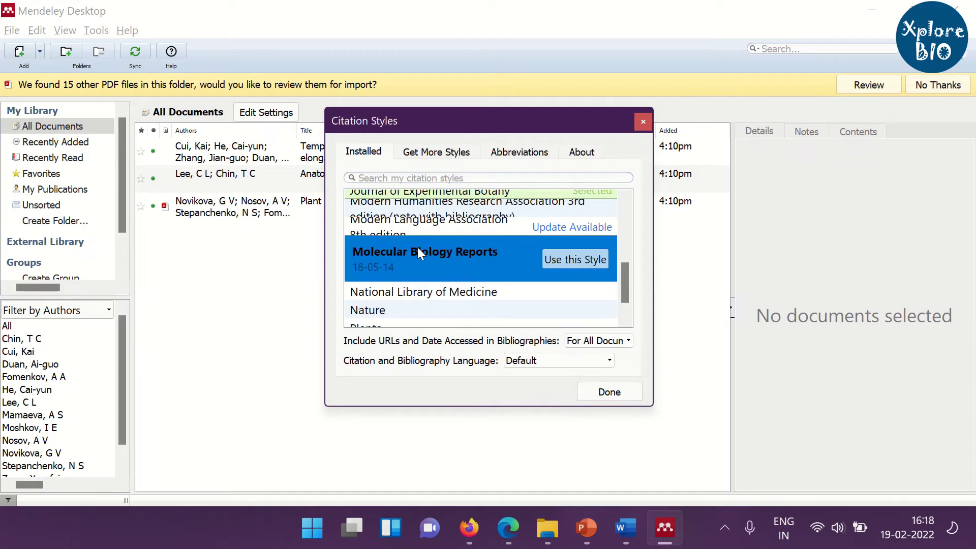
pyautogui.click(555, 257)
# Apply the new style and confirm the [1] and [2, 3] citations are fields.
pyautogui.click(612, 394)
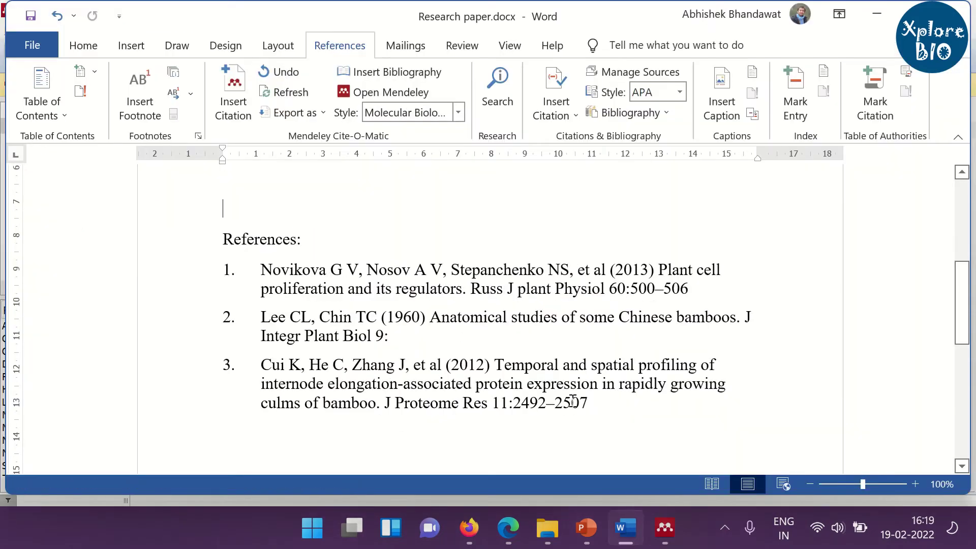
pyautogui.scroll(5, 527, 388)
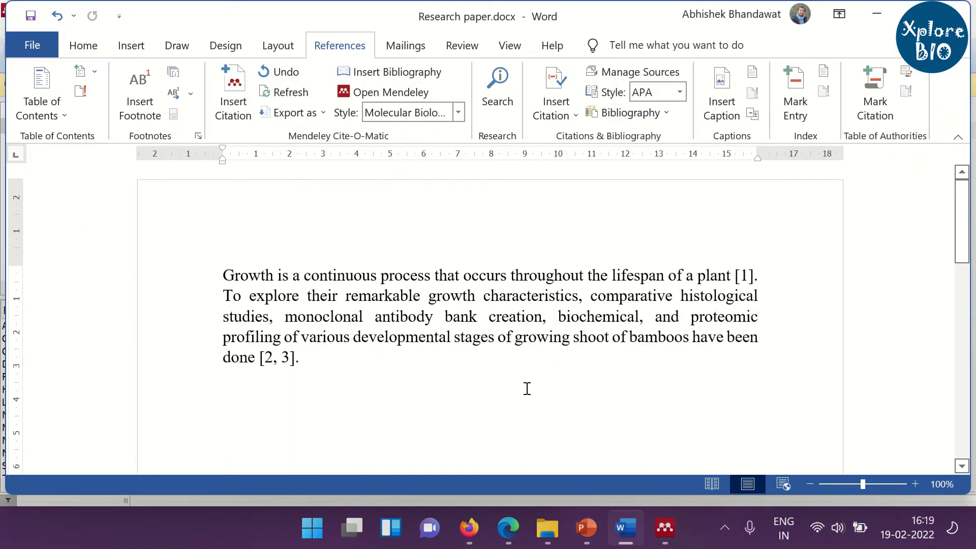
pyautogui.click(743, 275)
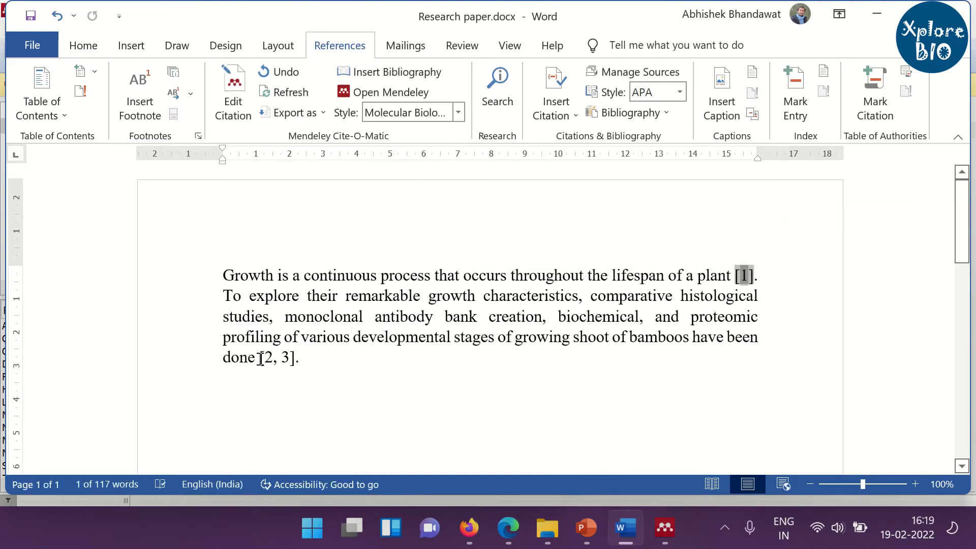
pyautogui.click(316, 359)
pyautogui.click(379, 362)
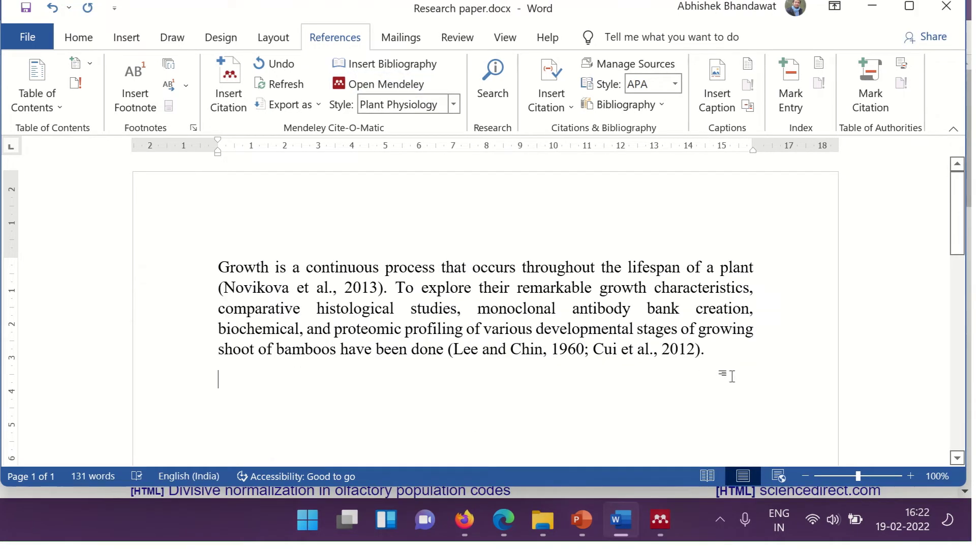
# Add 'Sound can be used as a stimulus for associative learning in plant' with a (Bhandawat et al 2020) note.
pyautogui.write('Soun')
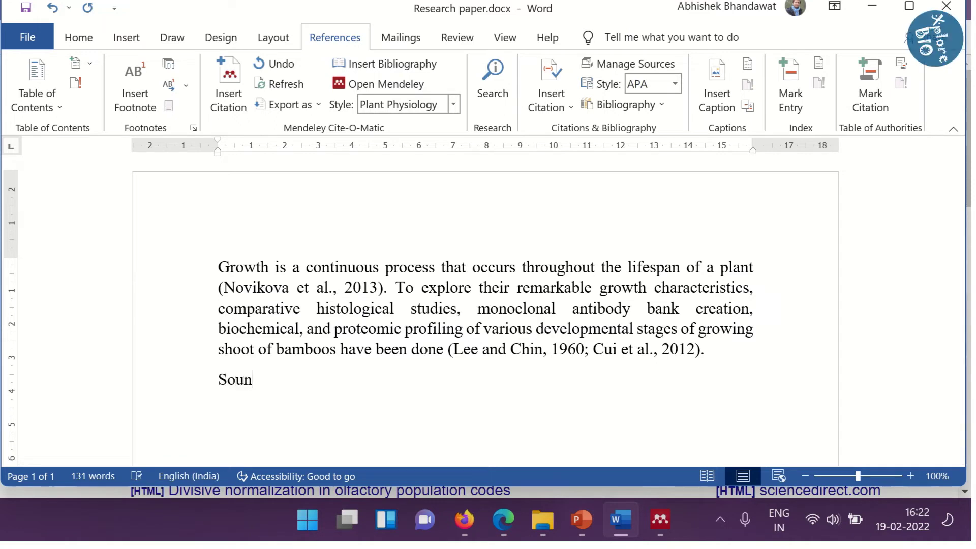
pyautogui.write('d can be used as a s')
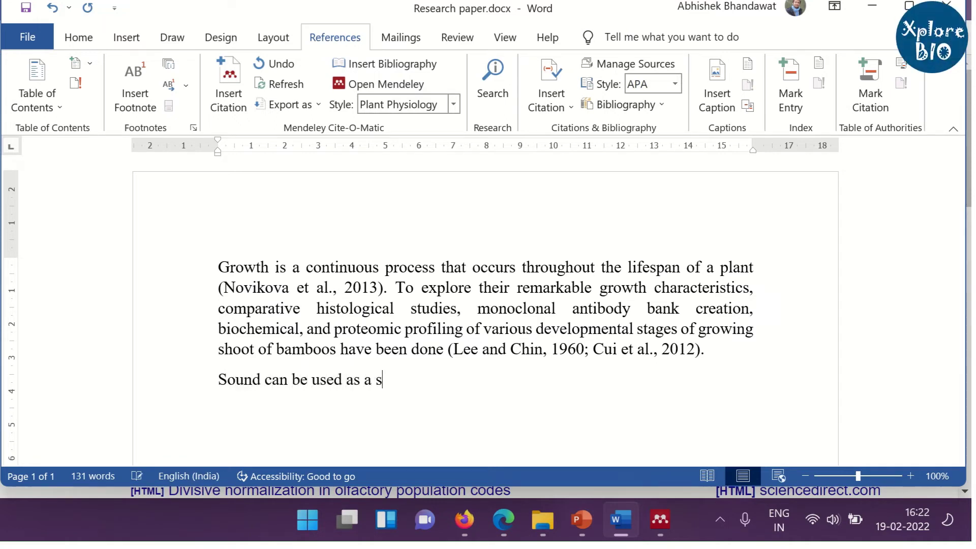
pyautogui.write('timulus for associative lea')
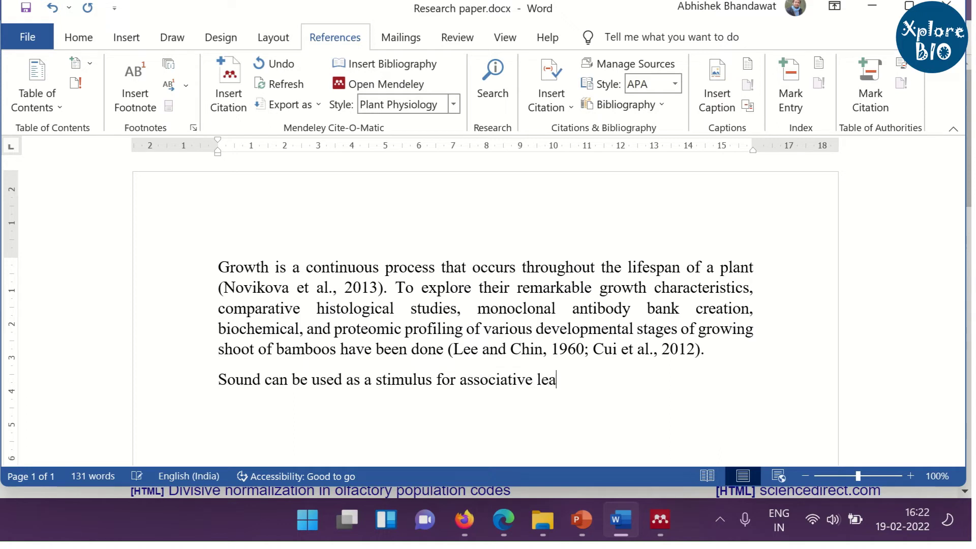
pyautogui.write('rning in plants (')
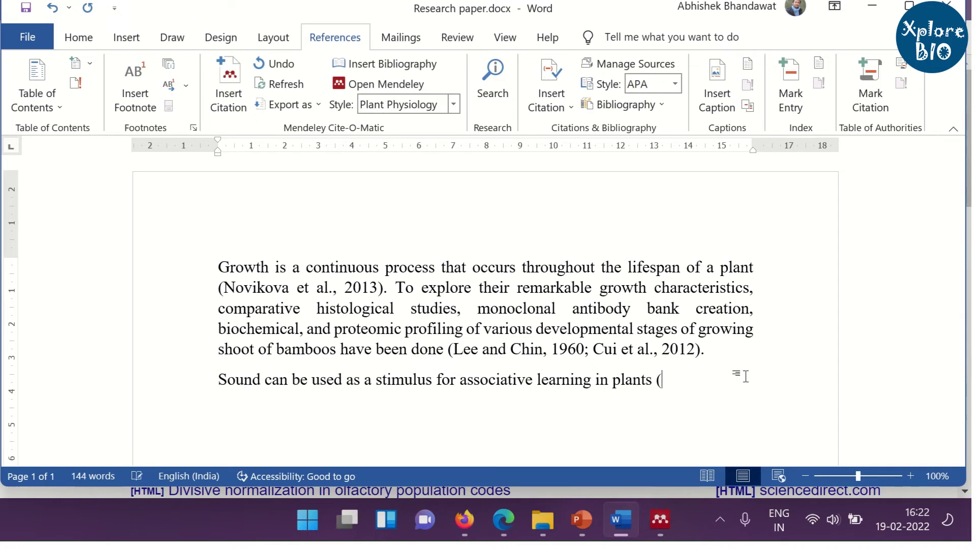
pyautogui.press('Left')
pyautogui.write('Bhandawat et al 2020')
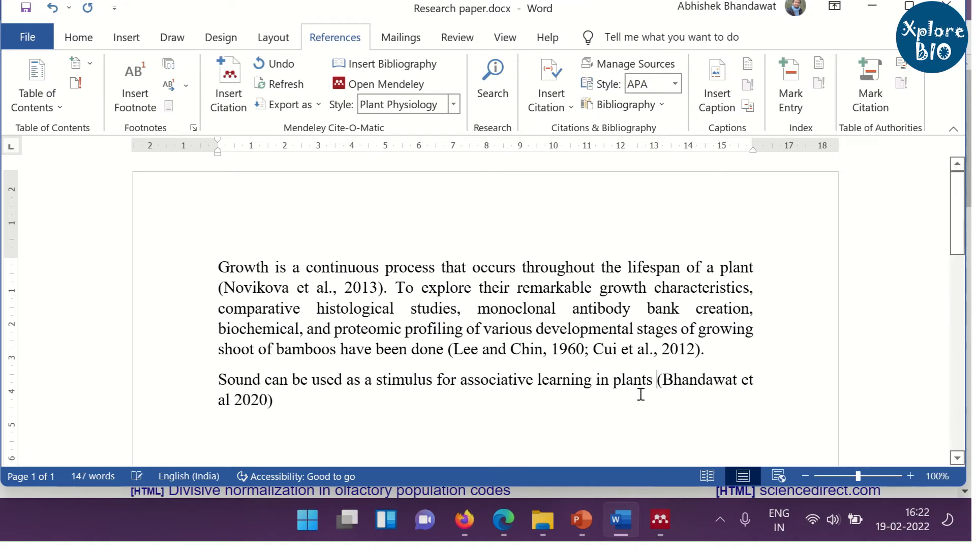
pyautogui.moveTo(685, 378); pyautogui.dragTo(753, 380)
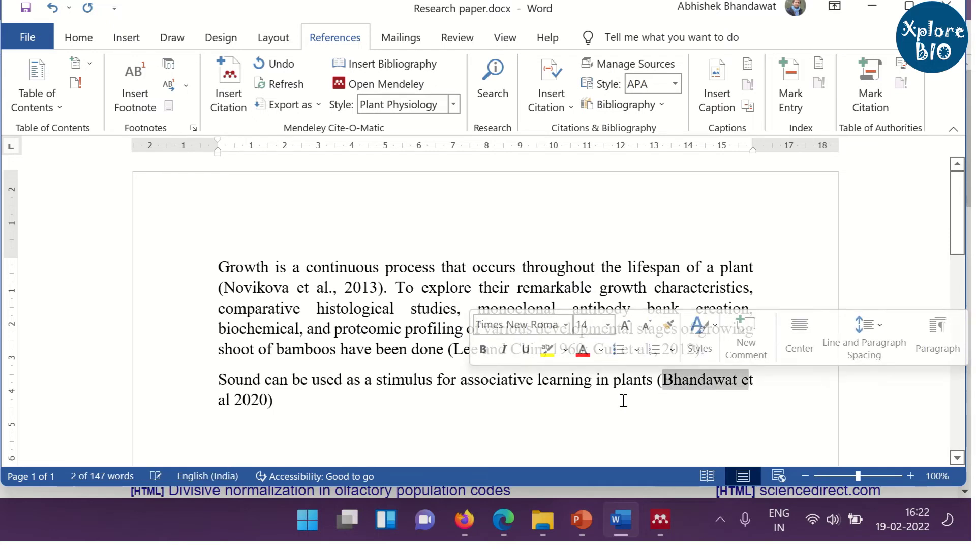
pyautogui.click(498, 526)
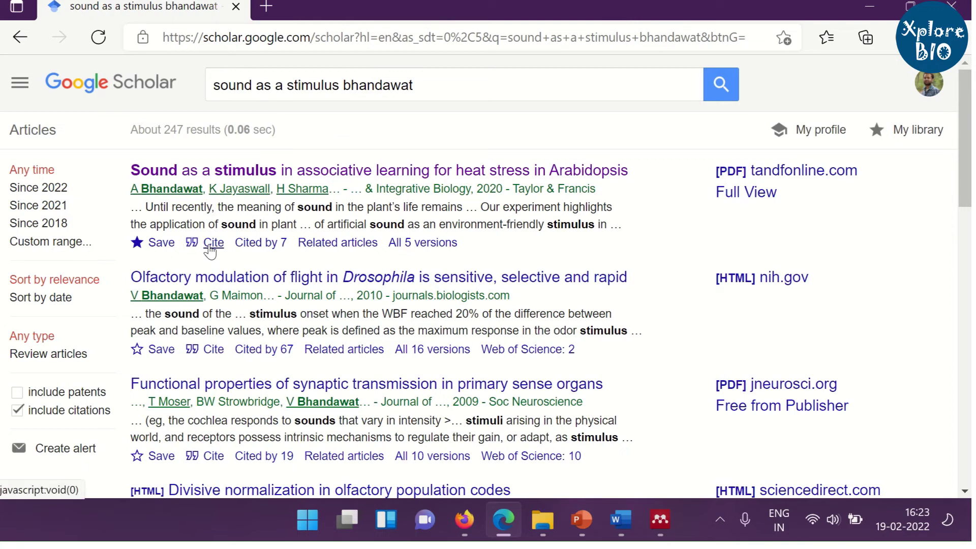
# Download the article's RefMan citation and locate scholar (3).ris in Downloads.
pyautogui.click(210, 246)
pyautogui.click(498, 460)
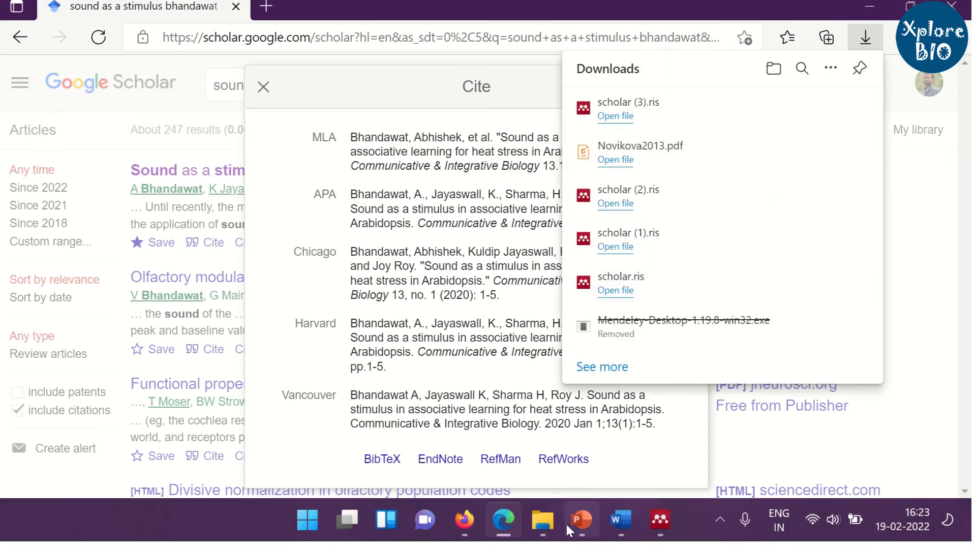
pyautogui.moveTo(547, 524)
pyautogui.click(547, 372)
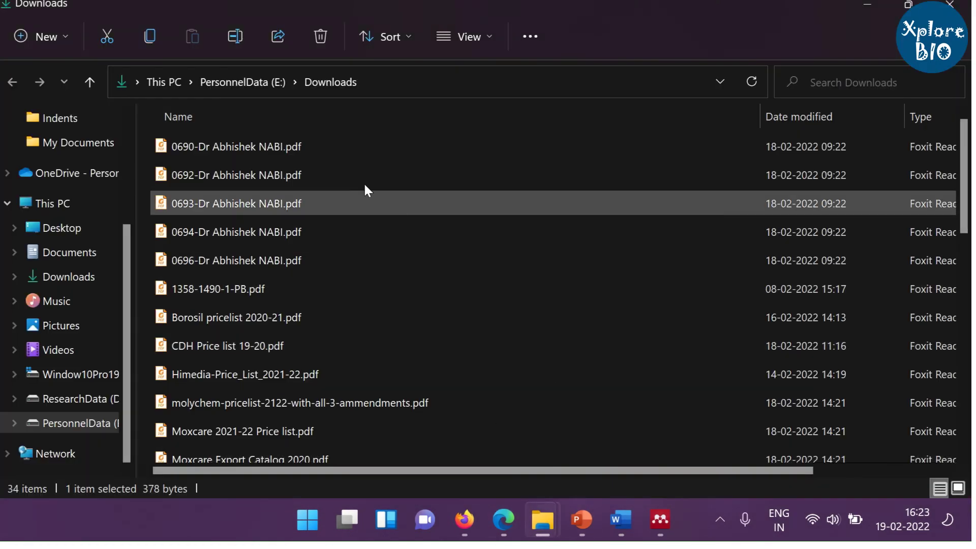
pyautogui.scroll(-7, 318, 203)
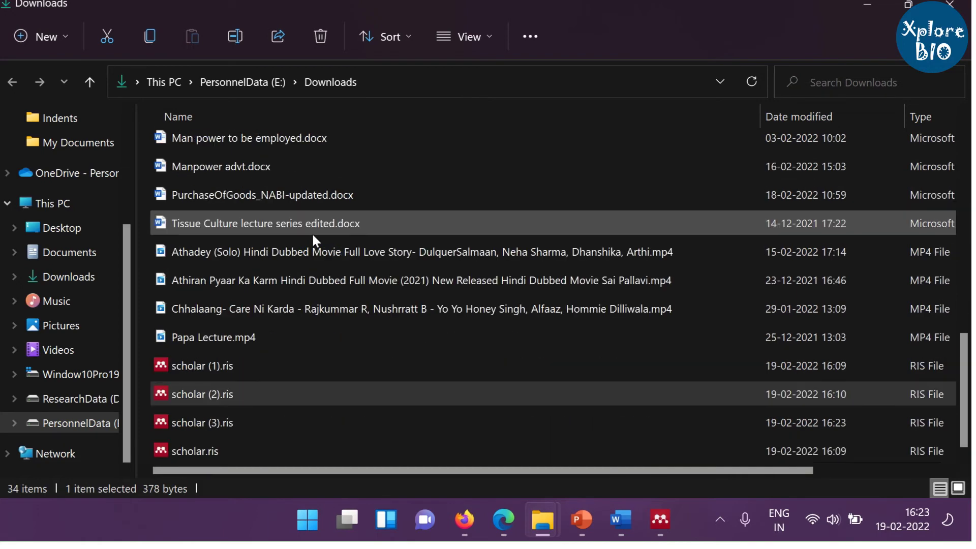
pyautogui.click(243, 423)
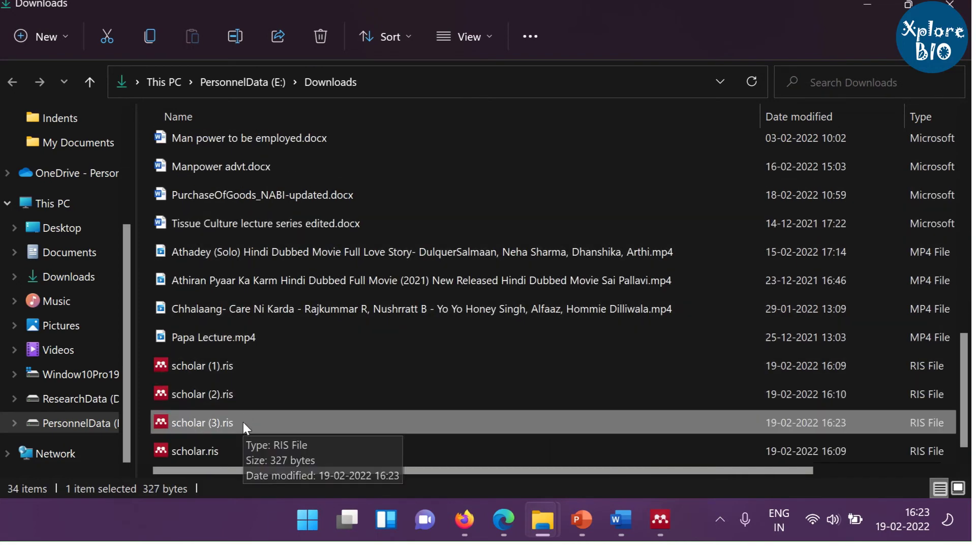
# Import scholar (3).ris into Mendeley and view details of the new Bhandawat 2020 entry.
pyautogui.doubleClick(245, 426)
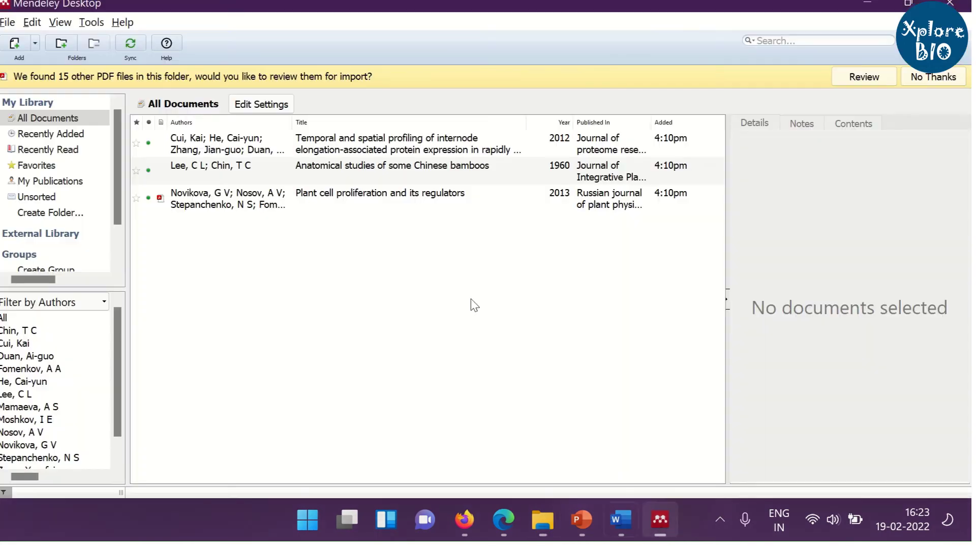
pyautogui.click(15, 43)
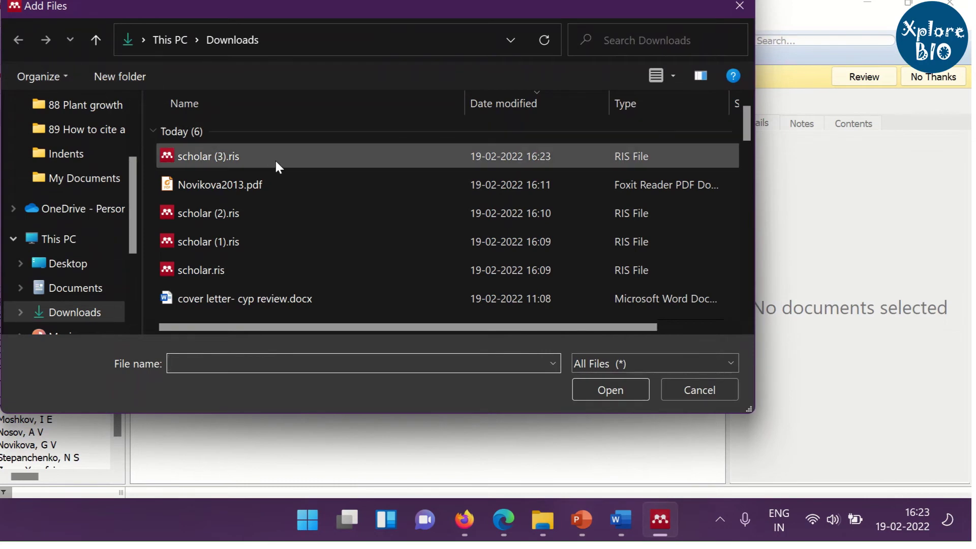
pyautogui.click(274, 159)
pyautogui.click(604, 389)
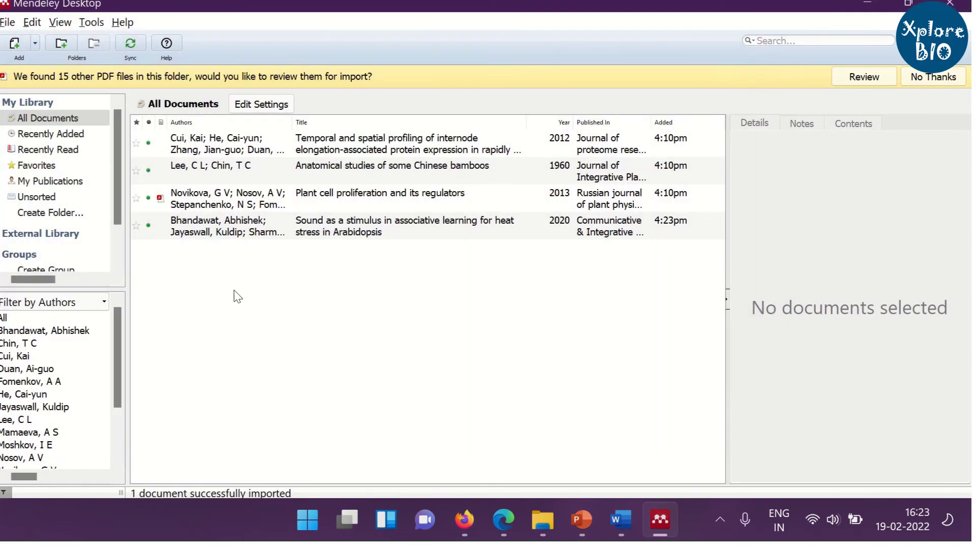
pyautogui.click(269, 232)
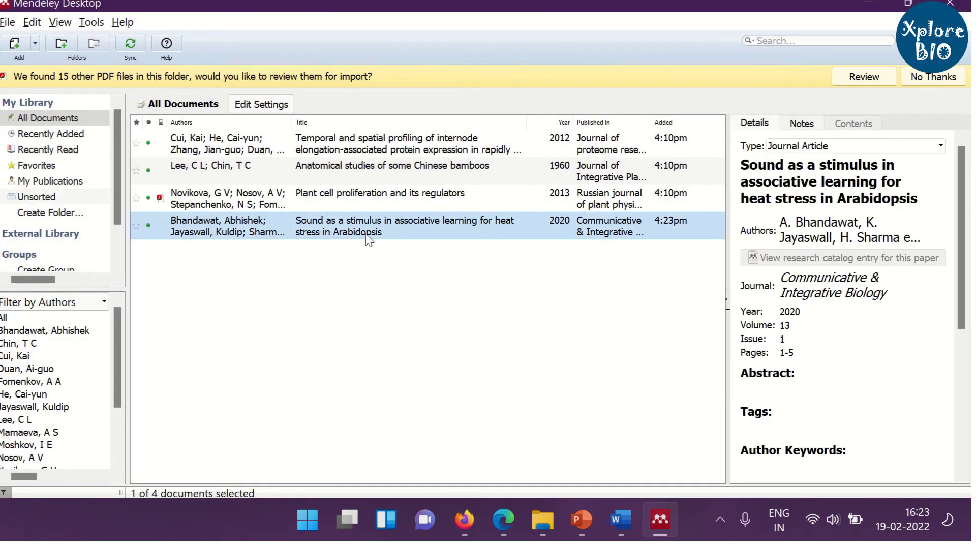
# Insert a Mendeley citation (Bhandawat et al., 2020) after 'plants' and delete the hand-typed reference.
pyautogui.click(618, 524)
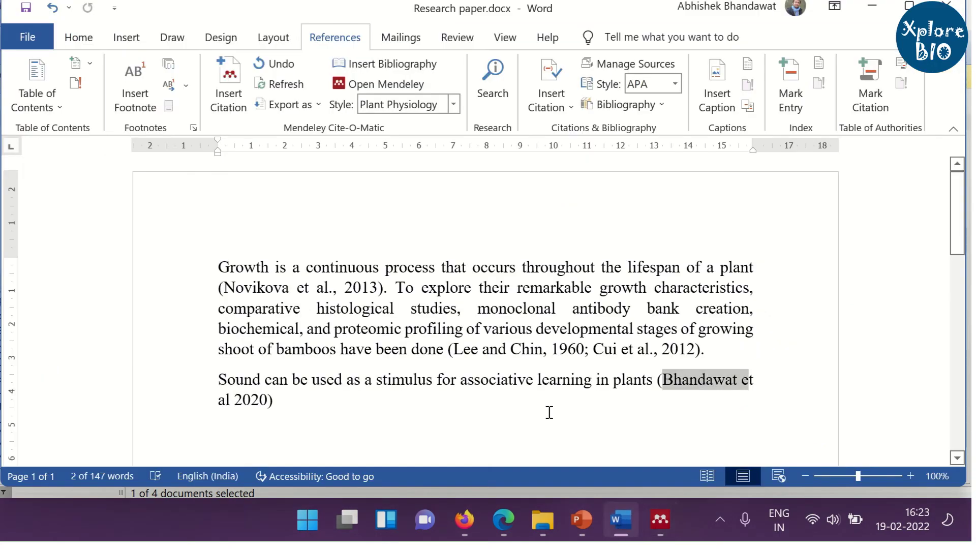
pyautogui.click(654, 378)
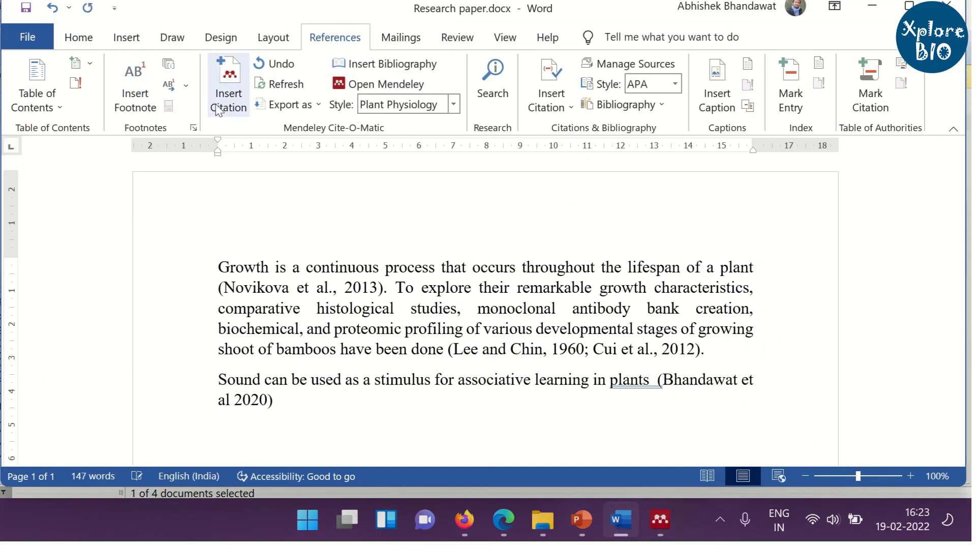
pyautogui.click(229, 99)
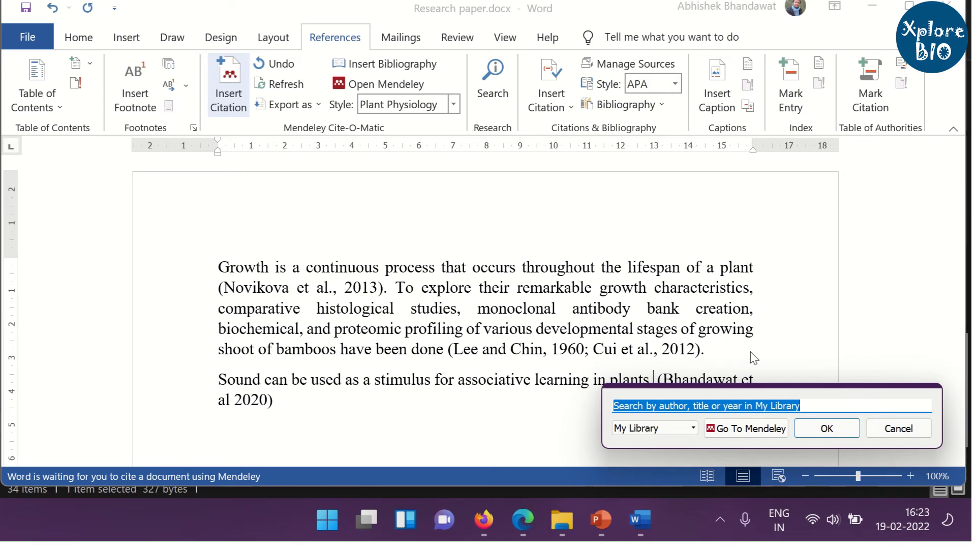
pyautogui.write('bhn')
pyautogui.press('BackSpace')
pyautogui.write('a')
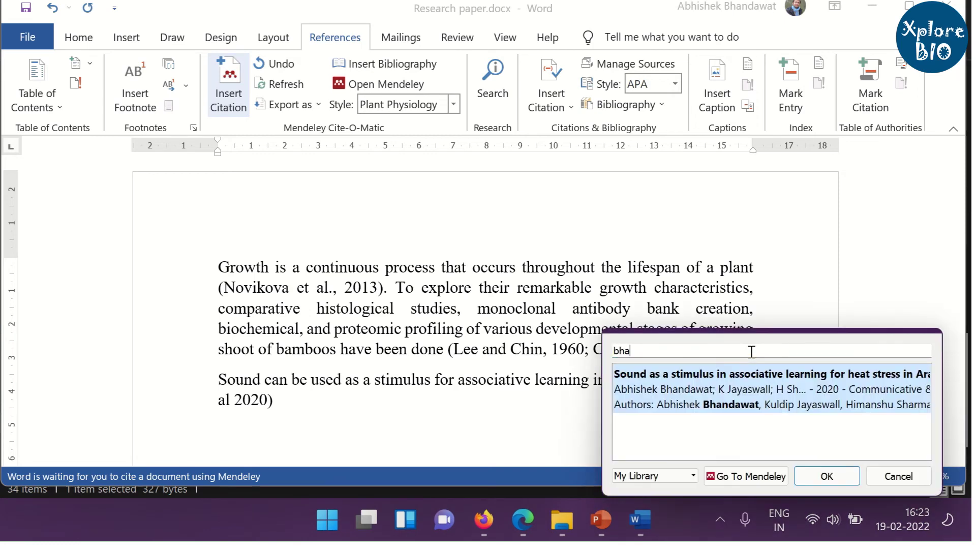
pyautogui.click(797, 395)
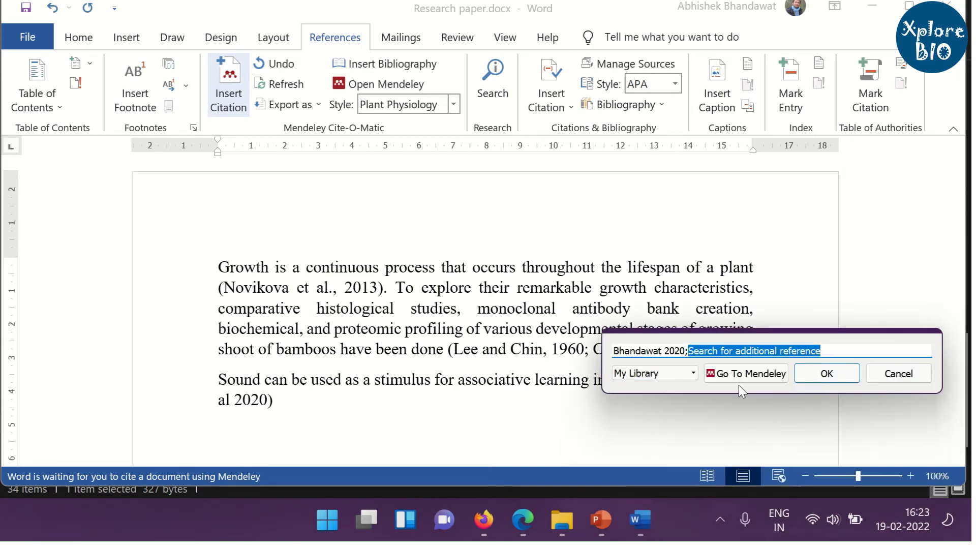
pyautogui.click(849, 375)
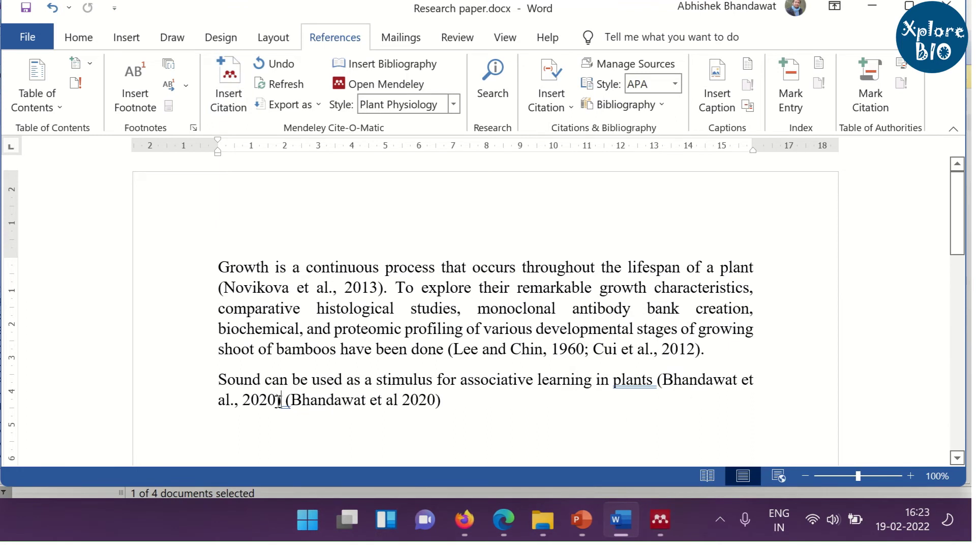
pyautogui.moveTo(289, 400); pyautogui.dragTo(447, 405)
pyautogui.press('Delete')
# End the sentence with a period and check the References list for the Bhandawat 2020 entry.
pyautogui.write('., 2020).')
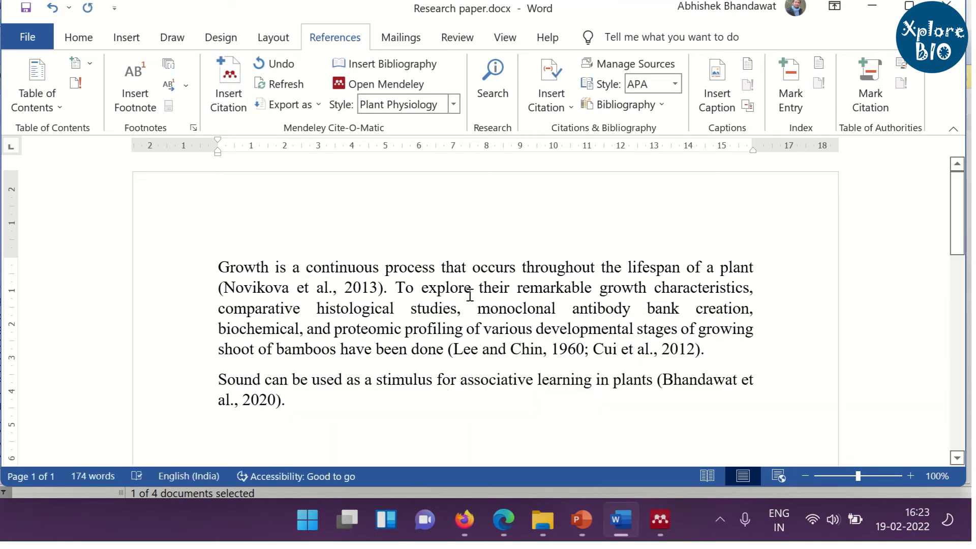
pyautogui.scroll(-8, 469, 292)
pyautogui.click(303, 224)
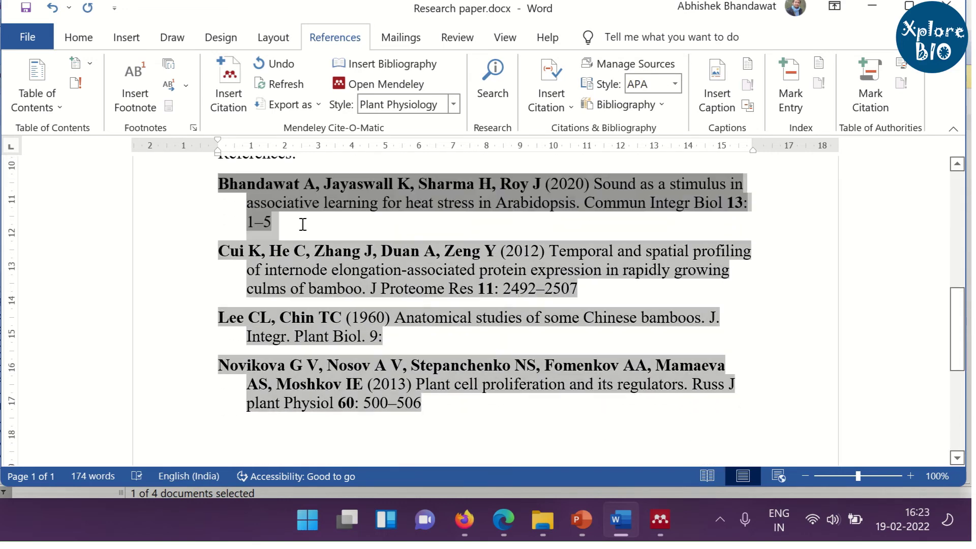
pyautogui.scroll(8, 331, 229)
pyautogui.scroll(1, 372, 231)
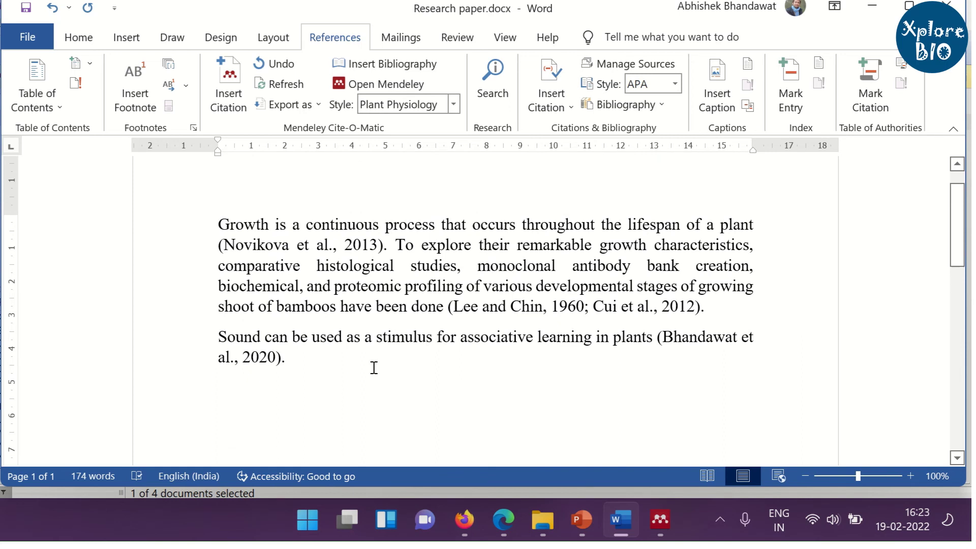
pyautogui.scroll(-1, 374, 366)
# Add a new closing line 'See its very simple and easy. :)' below the last paragraph.
pyautogui.click(394, 352)
pyautogui.press('Return')
pyautogui.press('Return')
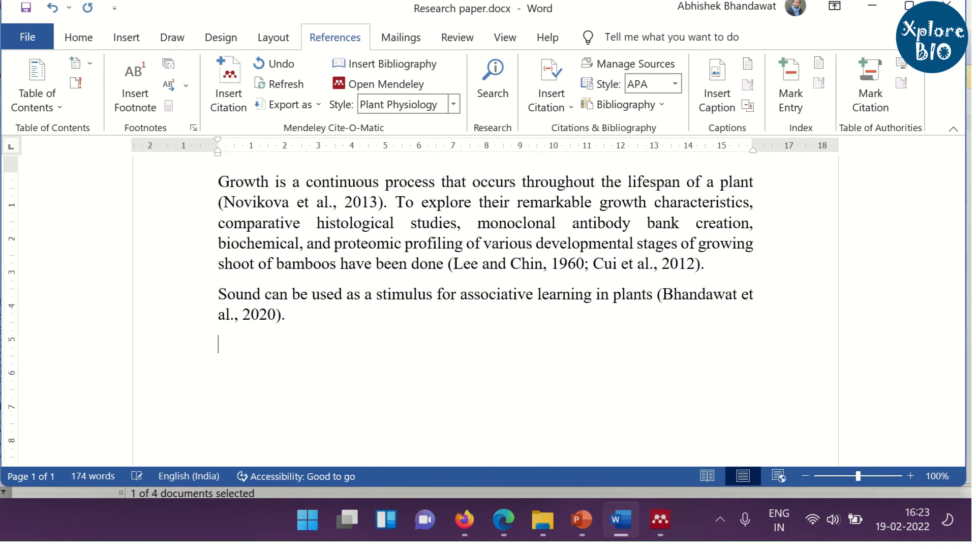
pyautogui.write('See its very simple and easy')
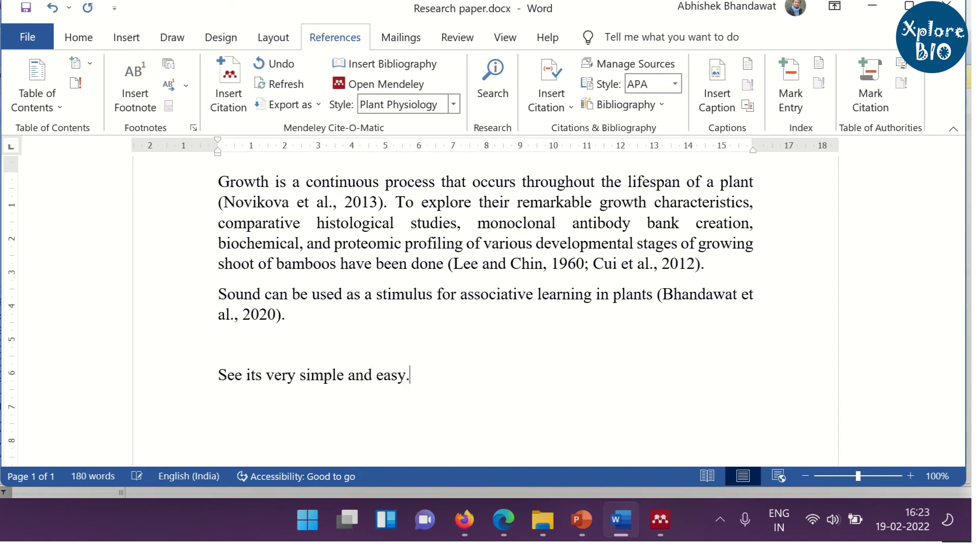
pyautogui.write('. :)')
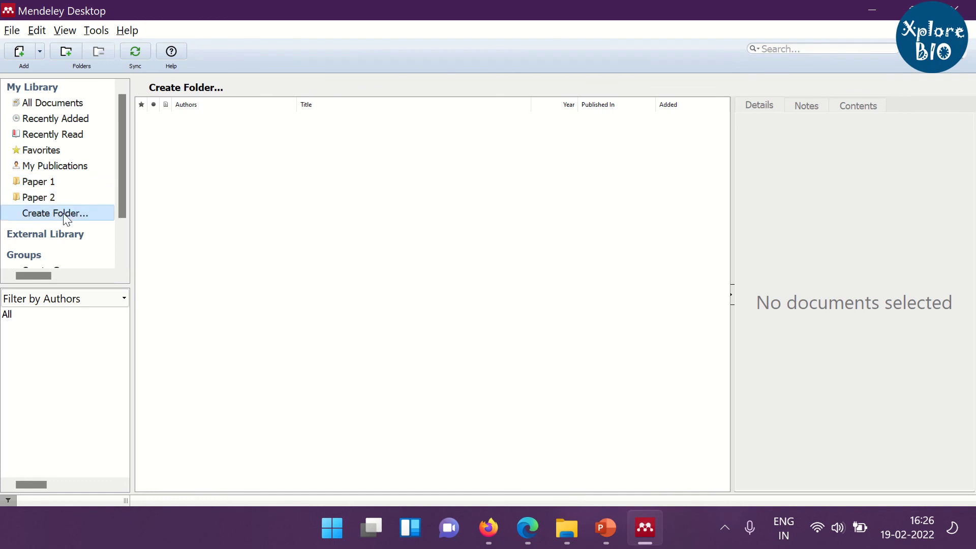
# Create a new Mendeley folder named Manuscript.
pyautogui.click(78, 215)
pyautogui.write('Manuscript')
pyautogui.press('Return')
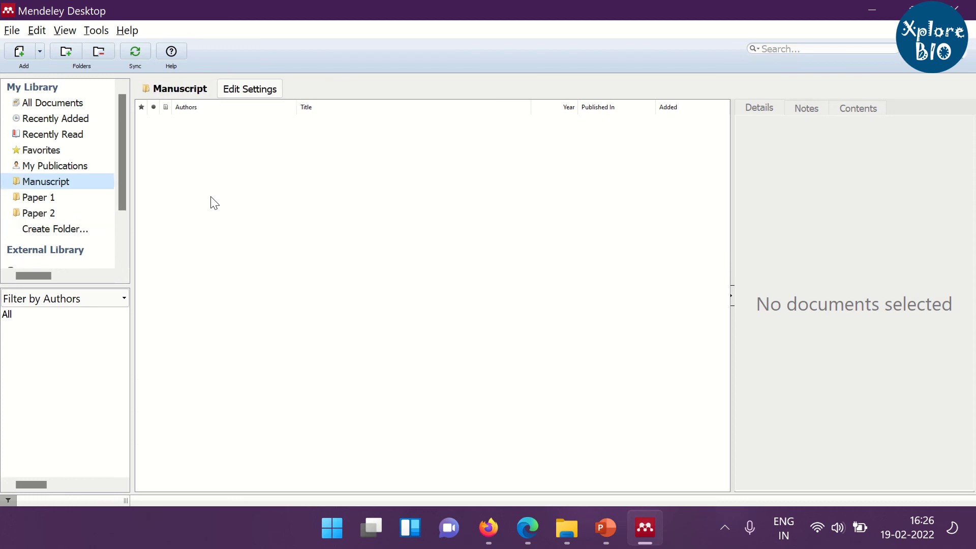
# Import scholar (3).ris, scholar (2).ris, scholar (1).ris and scholar.ris into the Manuscript folder.
pyautogui.click(21, 51)
pyautogui.click(264, 164)
pyautogui.keyDown('ctrl'); pyautogui.click(242, 219); pyautogui.keyUp('ctrl')
pyautogui.keyDown('ctrl'); pyautogui.click(235, 254); pyautogui.keyUp('ctrl')
pyautogui.keyDown('ctrl'); pyautogui.click(237, 277); pyautogui.keyUp('ctrl')
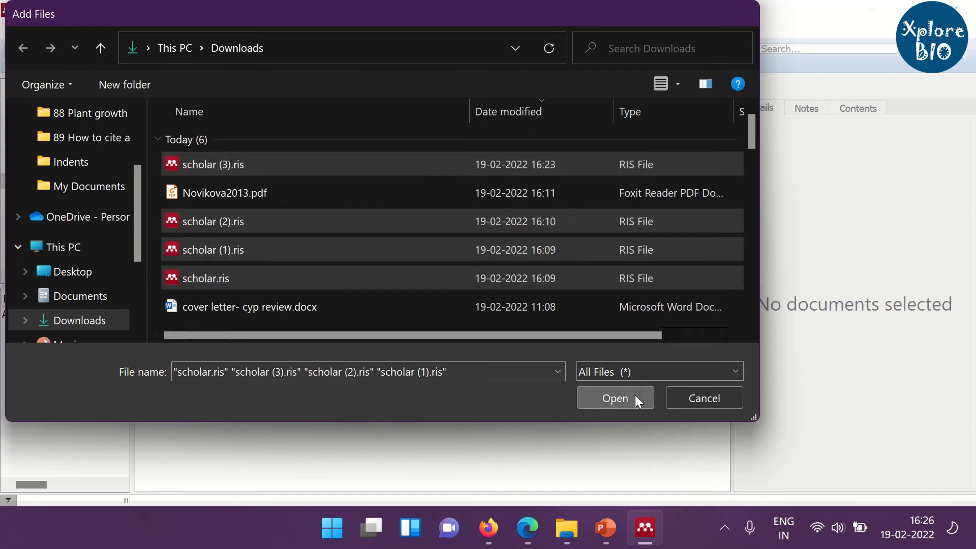
pyautogui.click(633, 401)
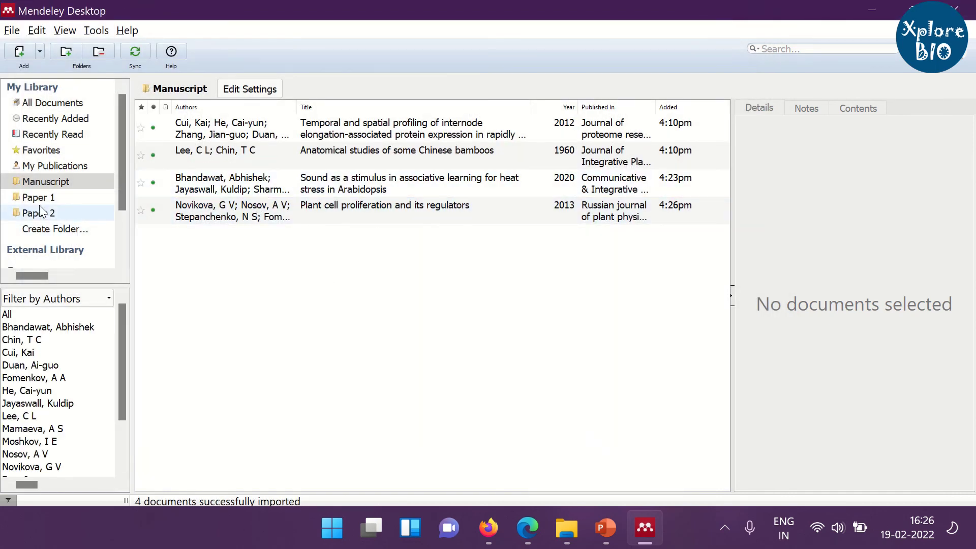
# Import Novikova2013.pdf and scholar (2).ris into Paper 1, then reselect the Manuscript folder.
pyautogui.click(41, 200)
pyautogui.click(19, 52)
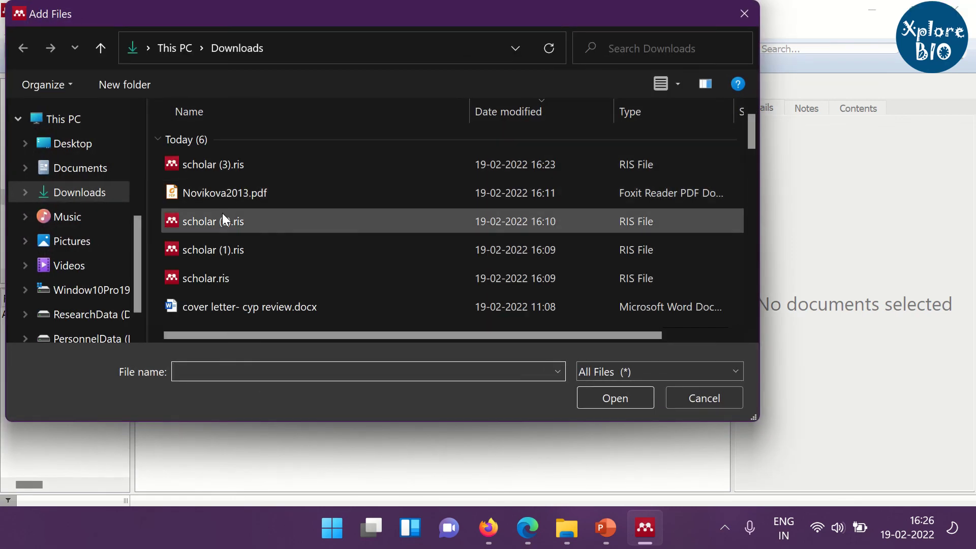
pyautogui.click(223, 198)
pyautogui.keyDown('ctrl'); pyautogui.click(233, 221); pyautogui.keyUp('ctrl')
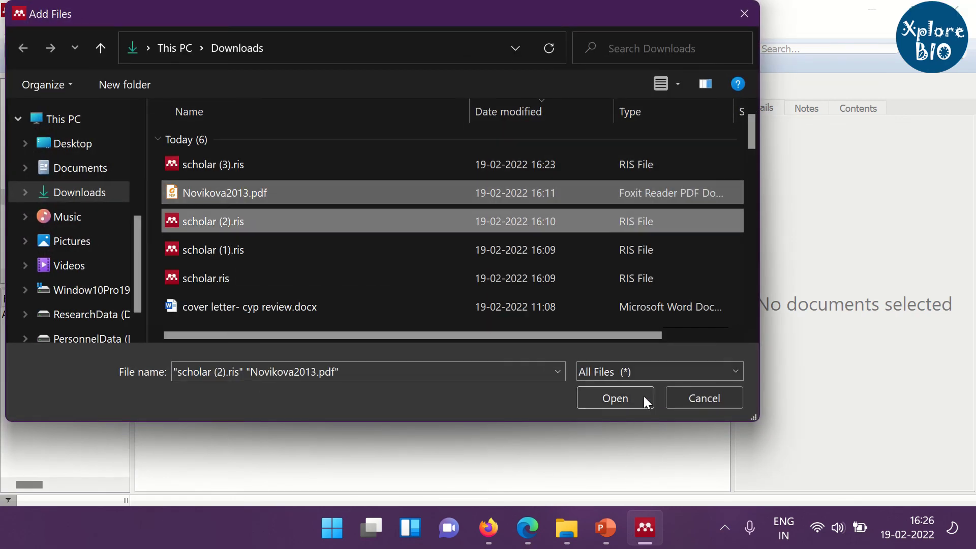
pyautogui.click(615, 401)
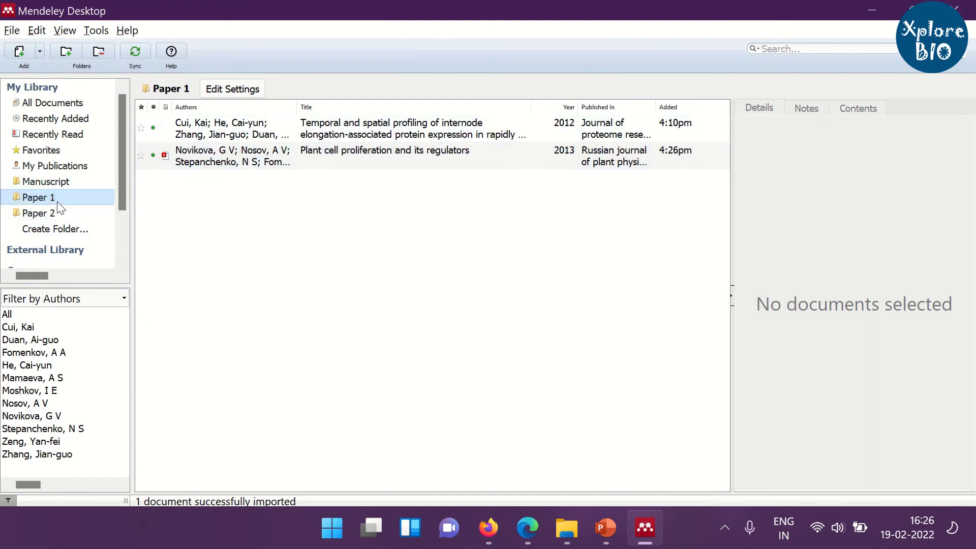
pyautogui.click(51, 182)
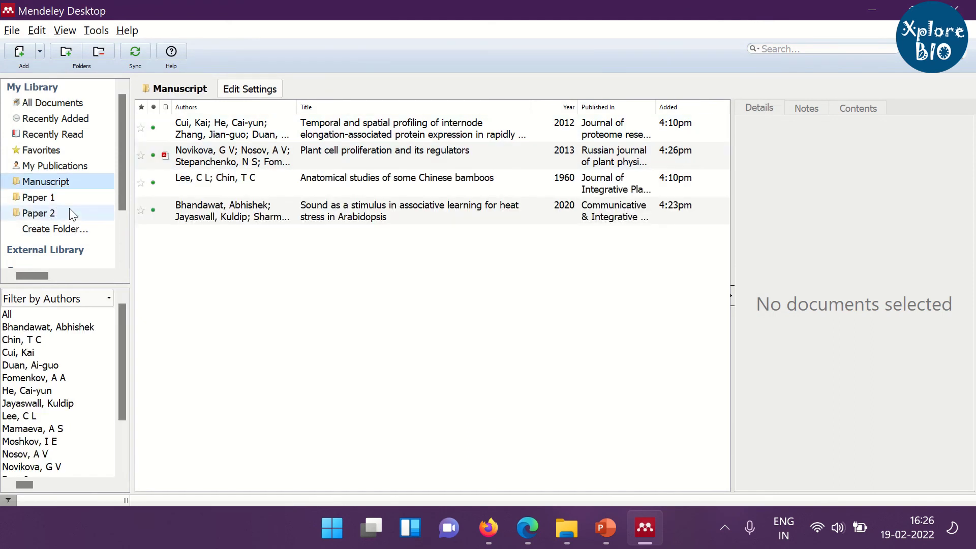